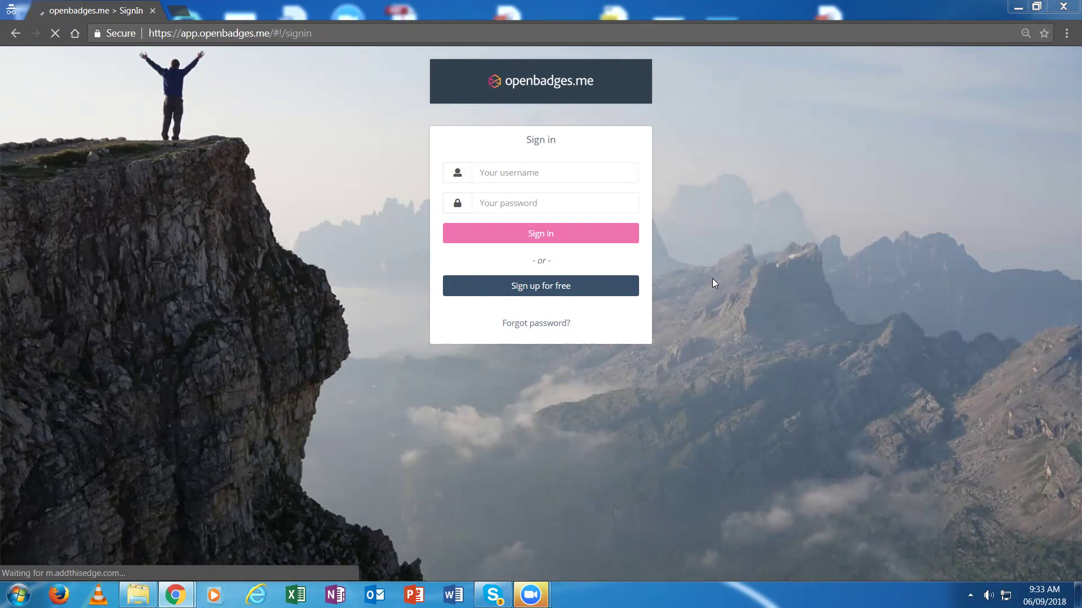
# Sign in to openbadges.me with the issuer account's username and password
pyautogui.click(486, 174)
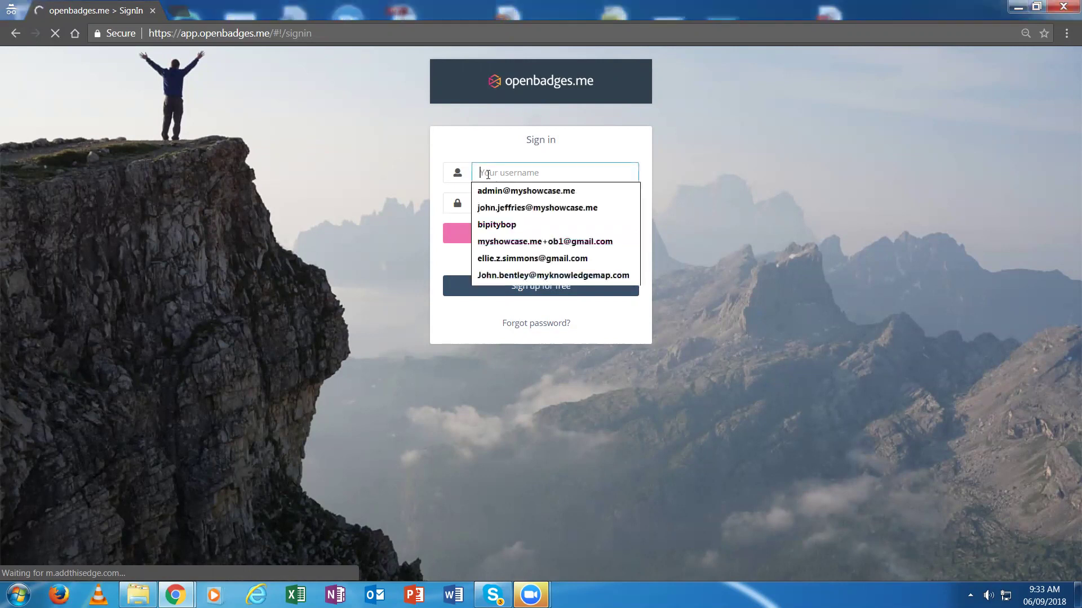
pyautogui.write('my')
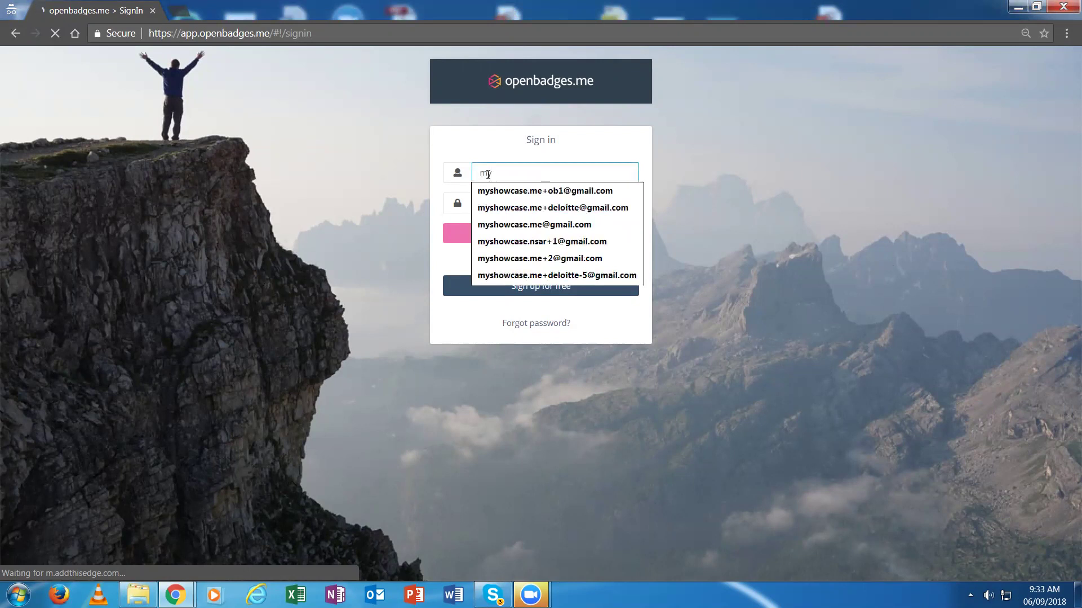
pyautogui.write('know')
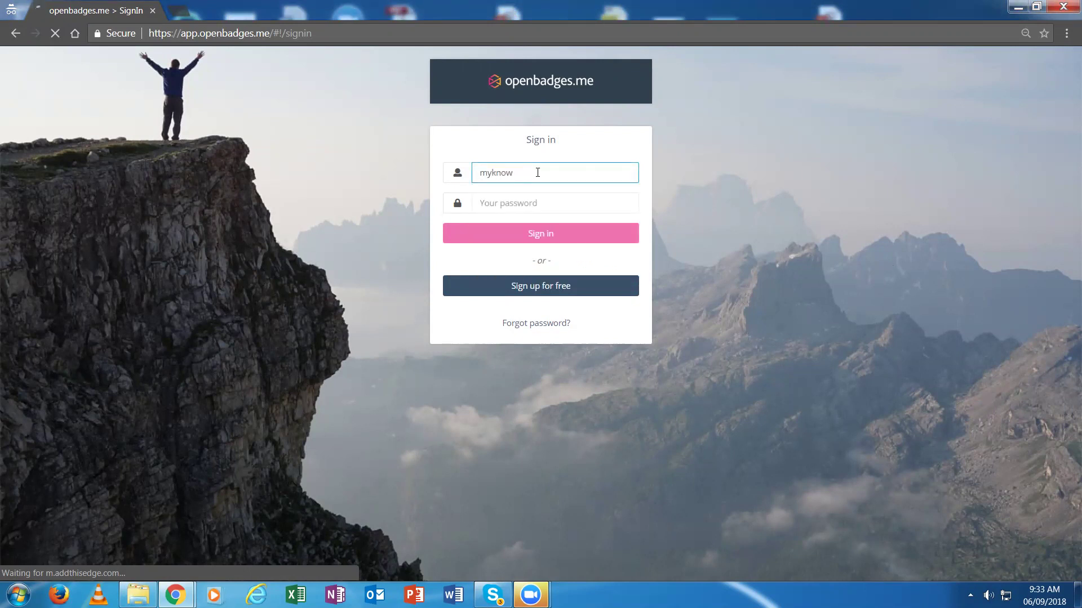
pyautogui.write('ledgemap')
pyautogui.click(502, 206)
pyautogui.write('password')
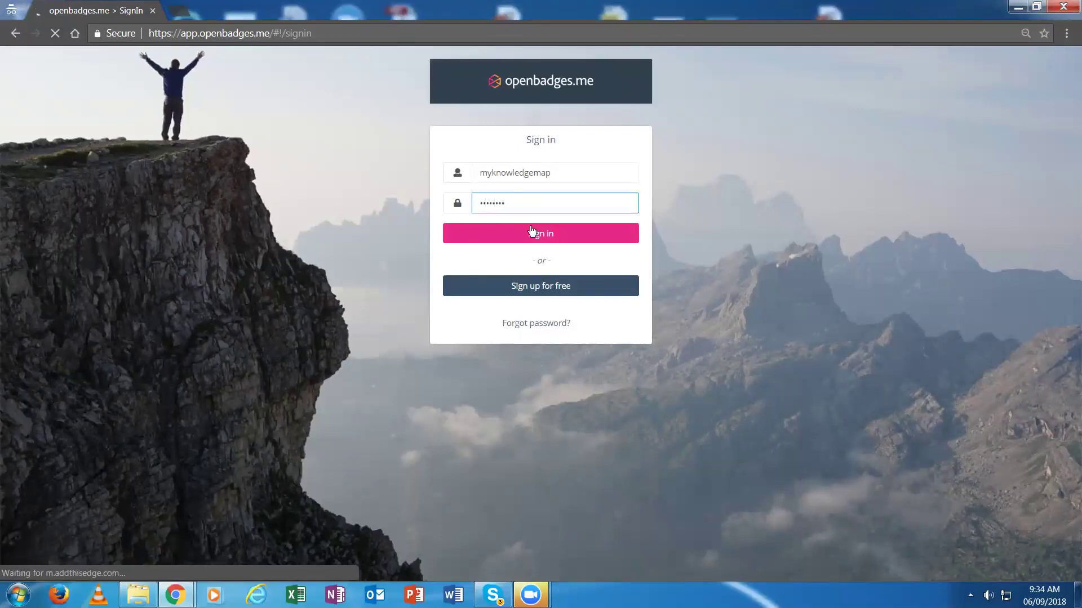
pyautogui.click(530, 231)
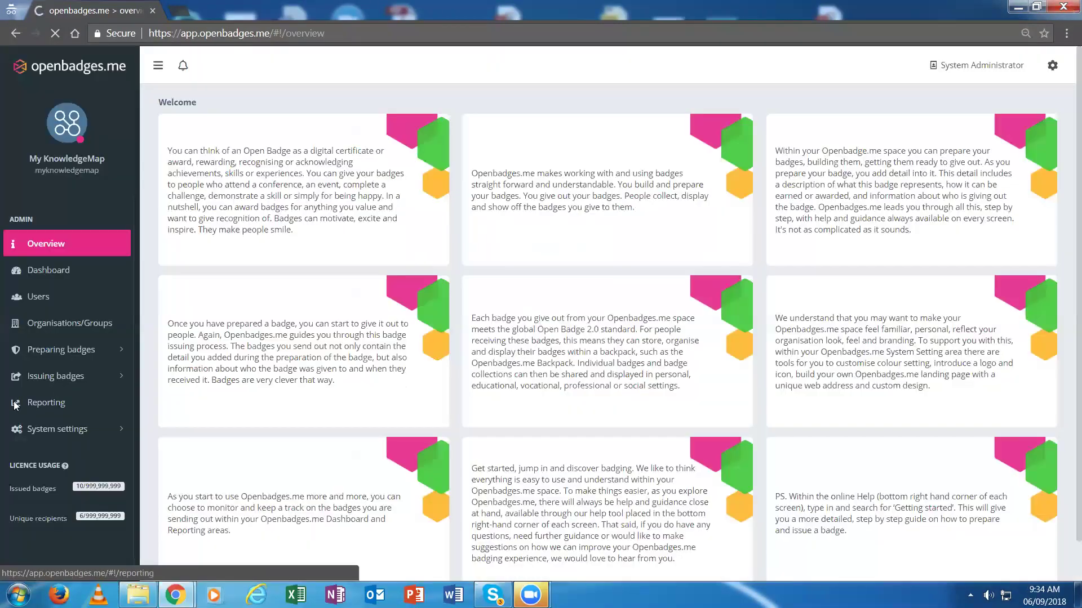
# Go to Issuing badges > Manual entry to list the REWARD badges available to issue
pyautogui.click(49, 376)
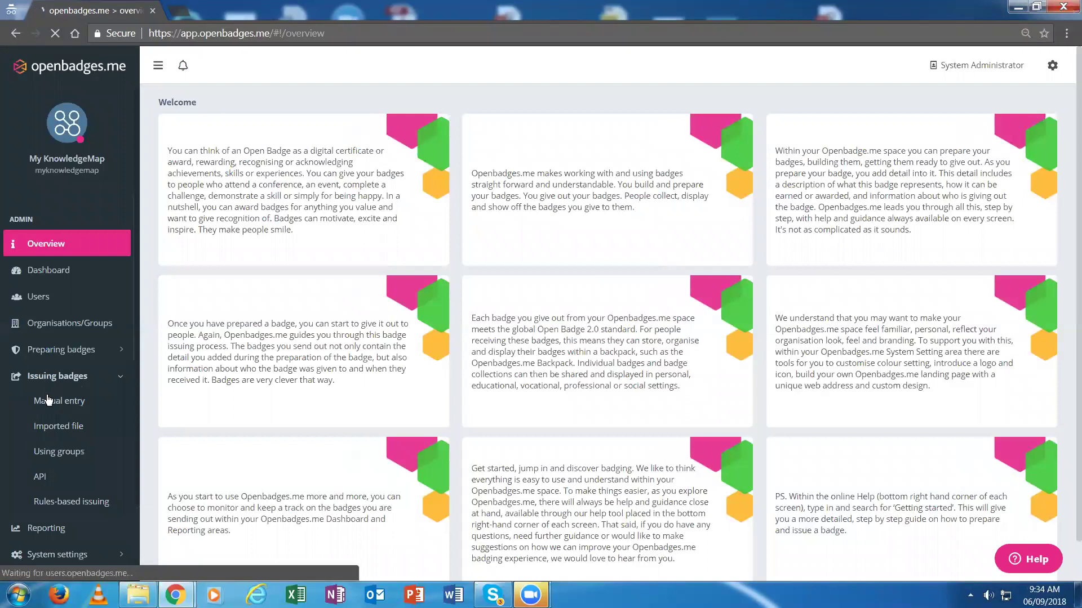
pyautogui.click(48, 400)
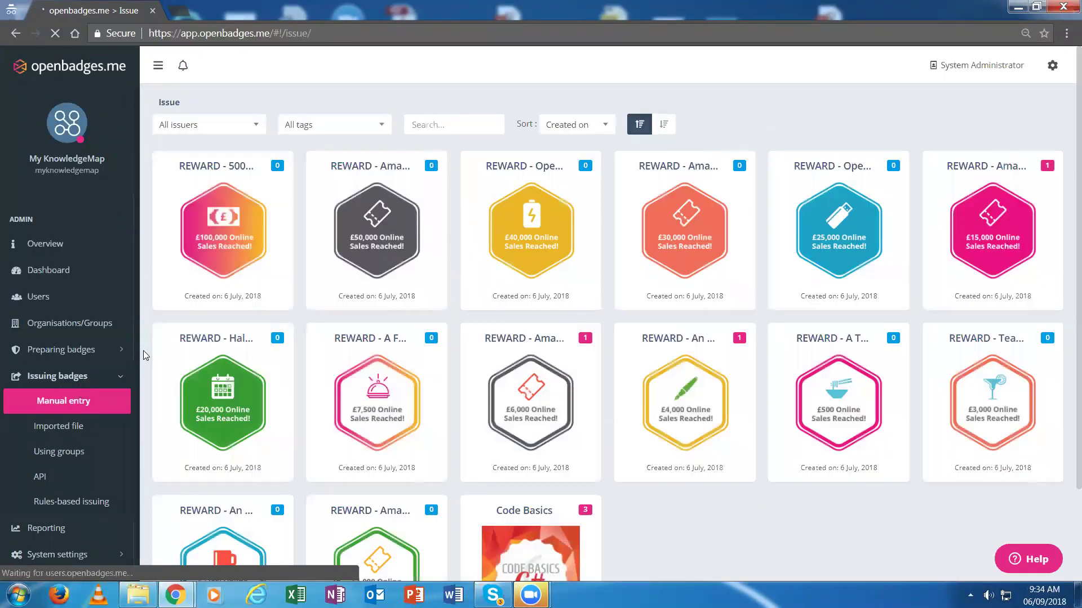
pyautogui.moveTo(176, 354)
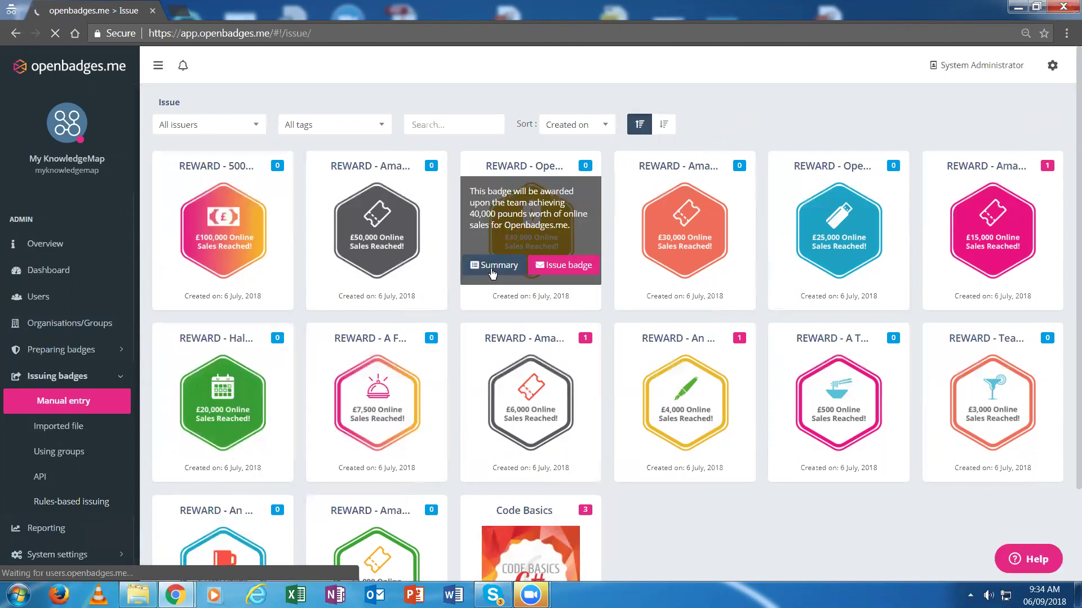
pyautogui.moveTo(663, 282)
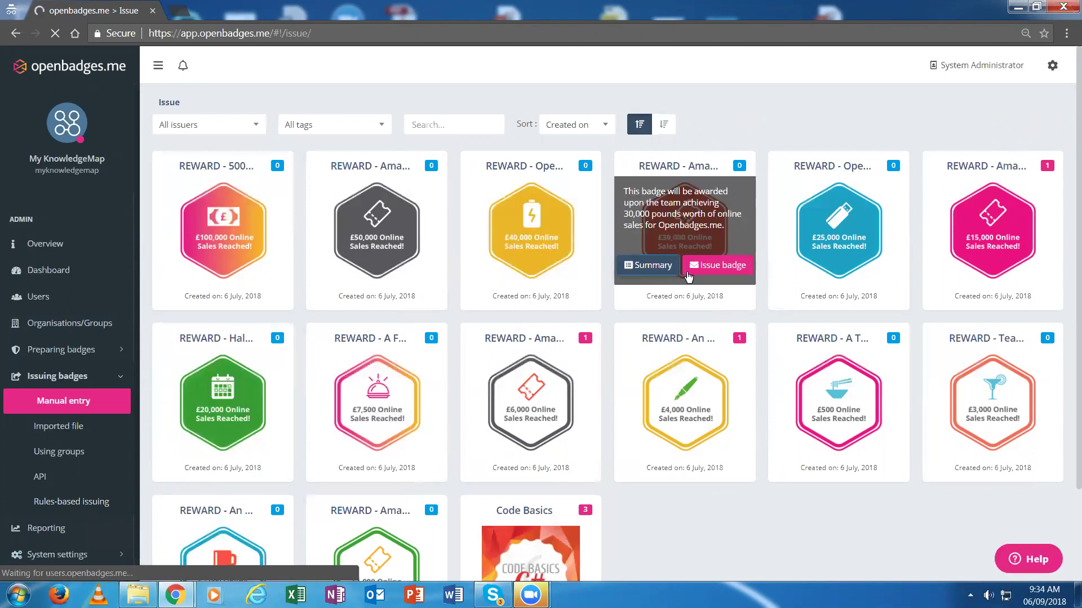
# Start issuing the £30,000 REWARD - Amazon Voucher badge and add the recipient's name and e-mail address
pyautogui.click(723, 265)
pyautogui.click(206, 260)
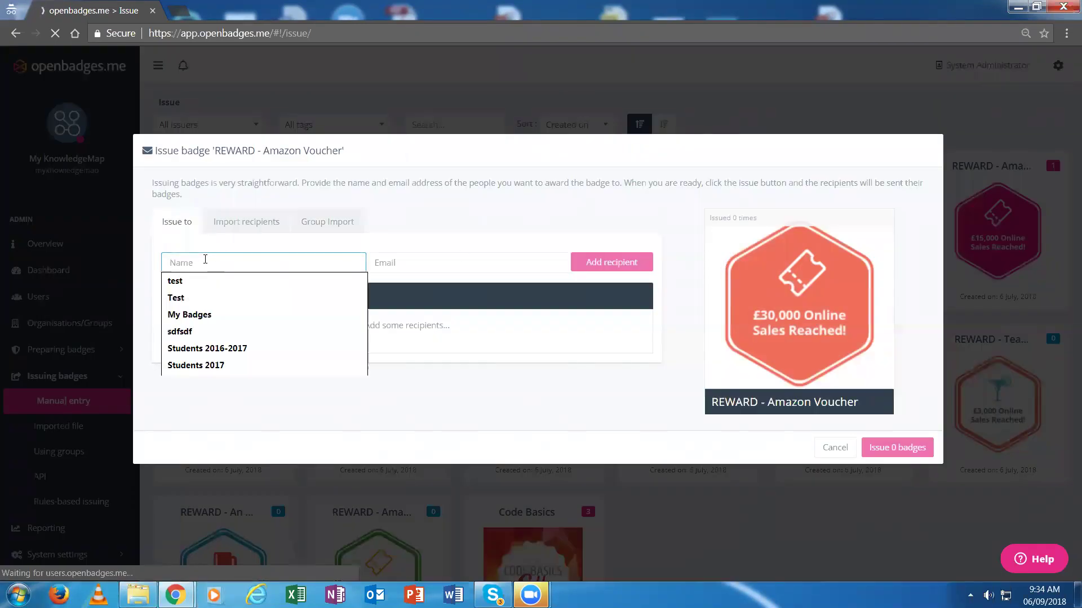
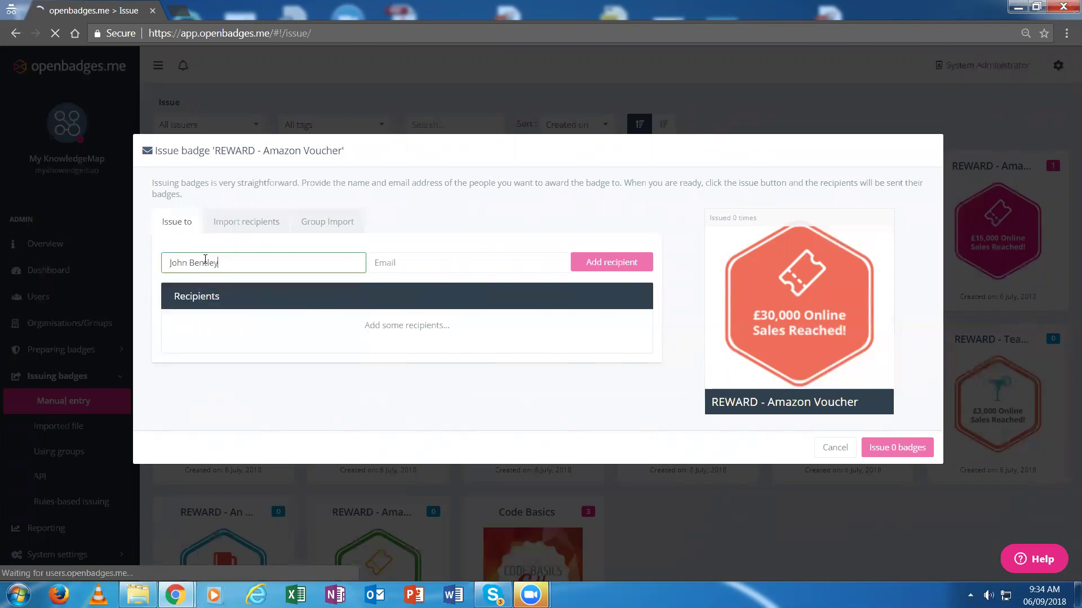
pyautogui.click(394, 262)
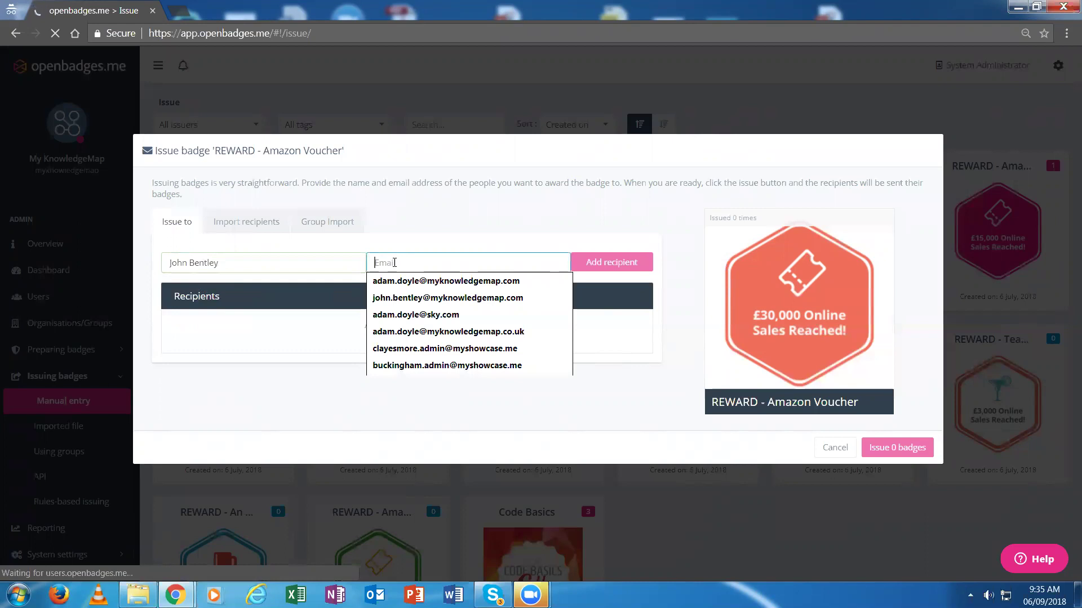
pyautogui.click(463, 313)
pyautogui.click(464, 263)
pyautogui.press('BackSpace')
pyautogui.press('BackSpace')
pyautogui.press('BackSpace')
pyautogui.press('BackSpace')
pyautogui.press('BackSpace')
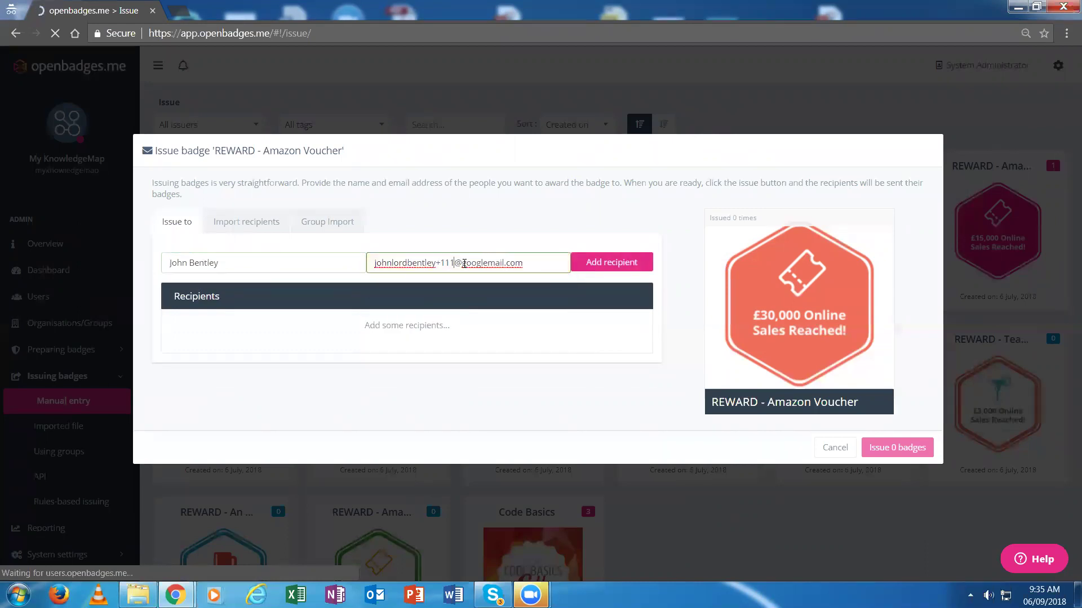
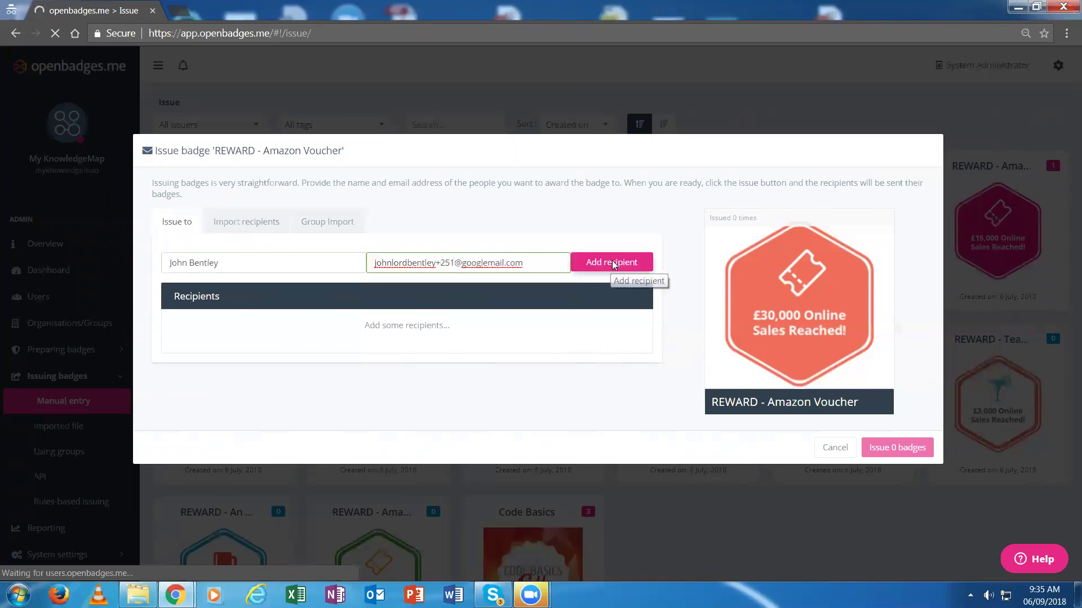
pyautogui.click(611, 262)
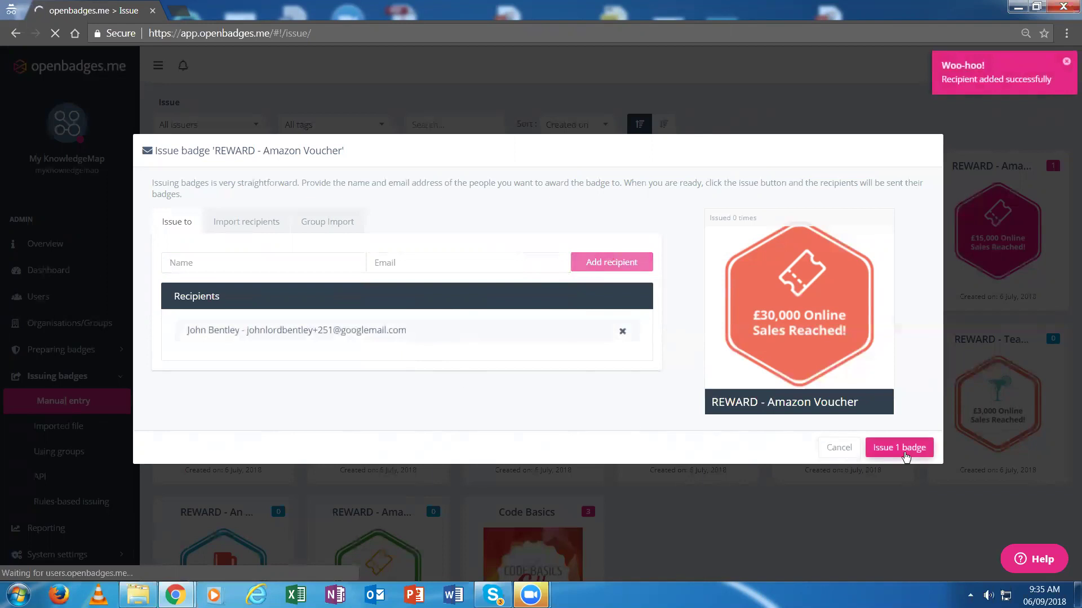
# Issue and confirm the badge for the one recipient, then sign out of the issuer account
pyautogui.click(911, 449)
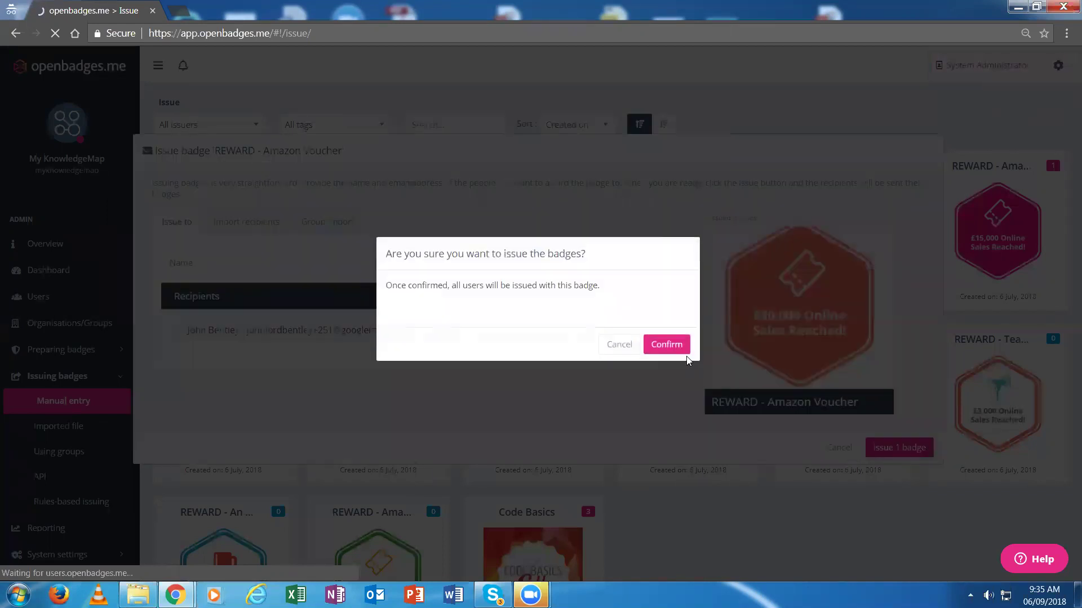
pyautogui.click(671, 345)
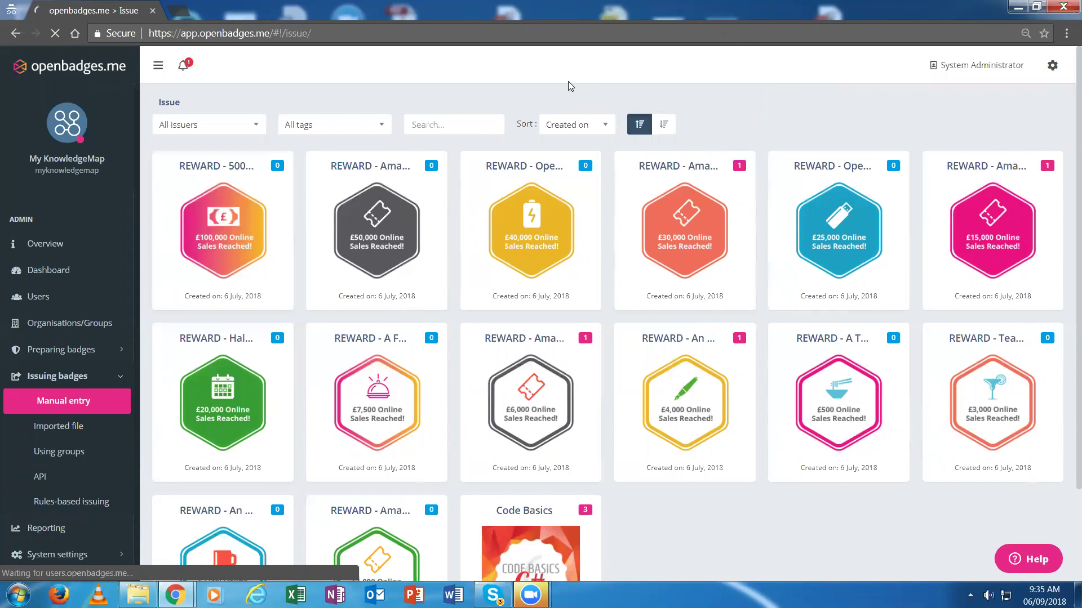
pyautogui.click(1051, 66)
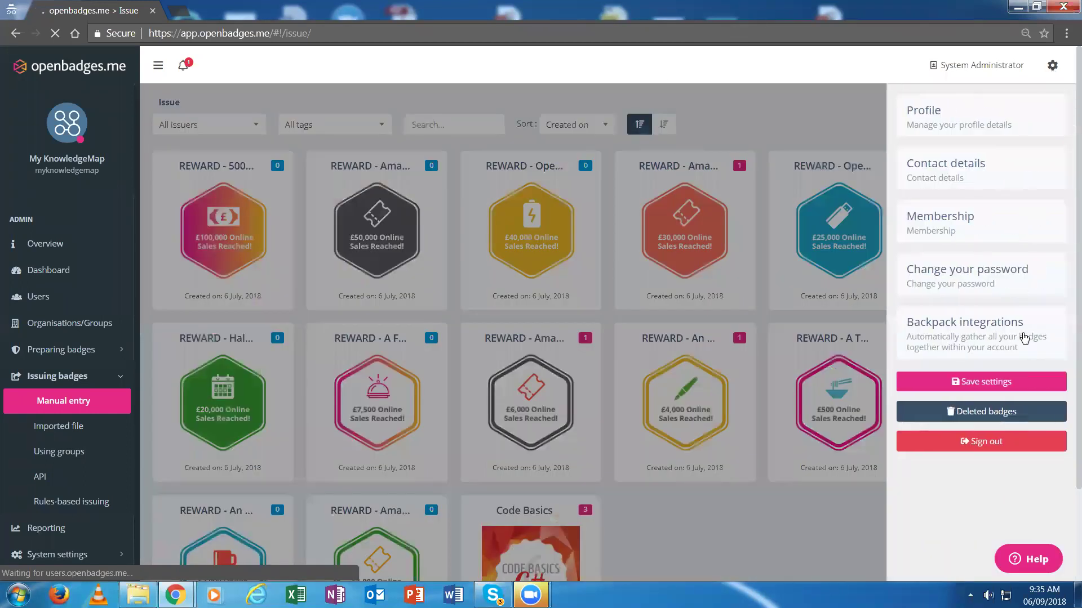
pyautogui.click(996, 444)
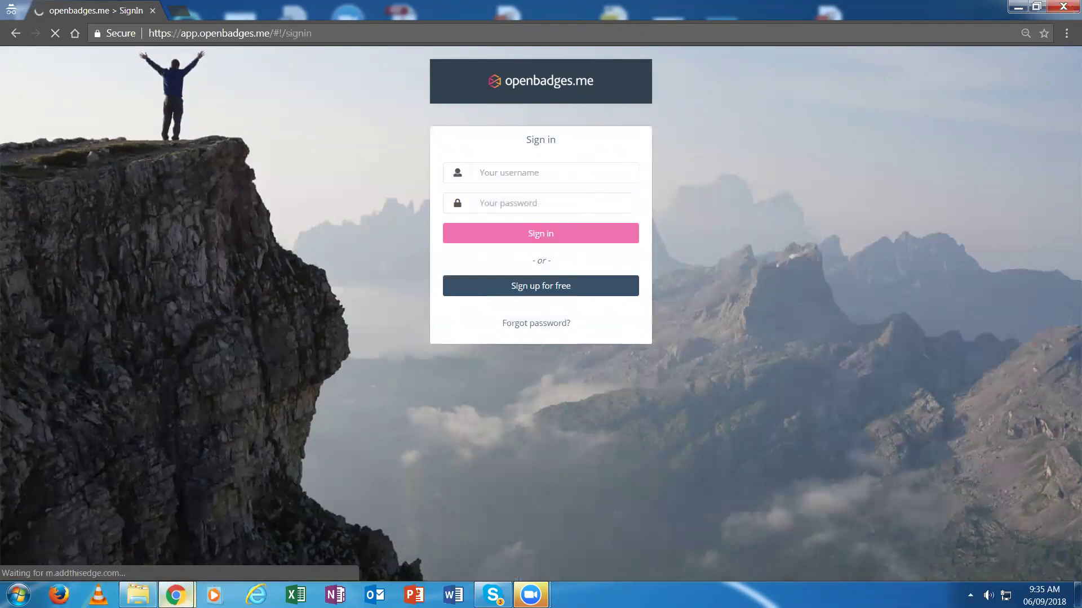
# In Gmail, open the REWARD - Amazon Voucher e-mail and download its badge image
pyautogui.moveTo(175, 595)
pyautogui.click(124, 566)
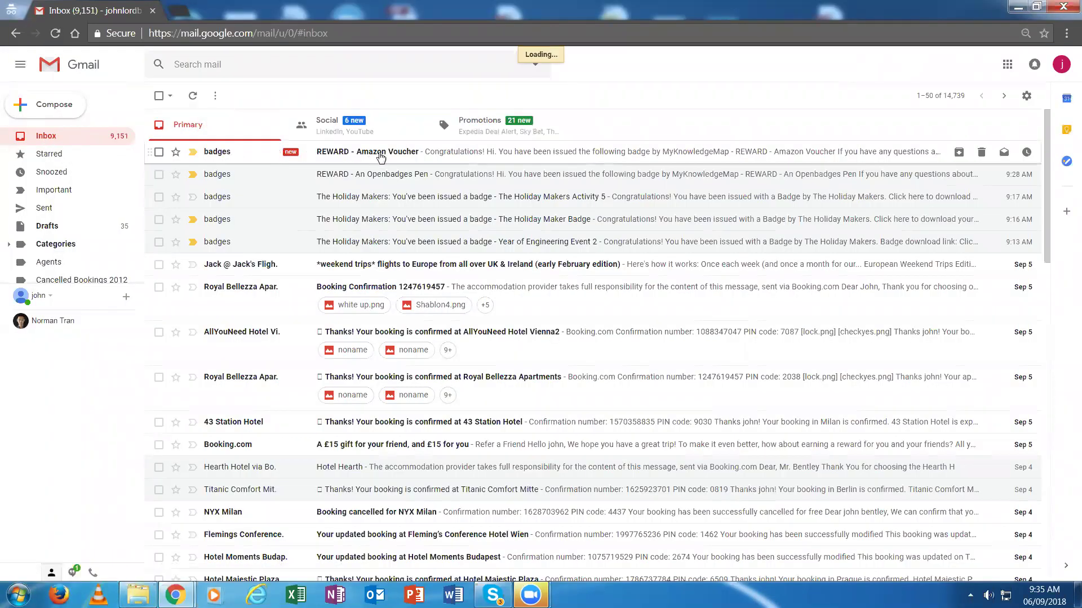
pyautogui.click(379, 154)
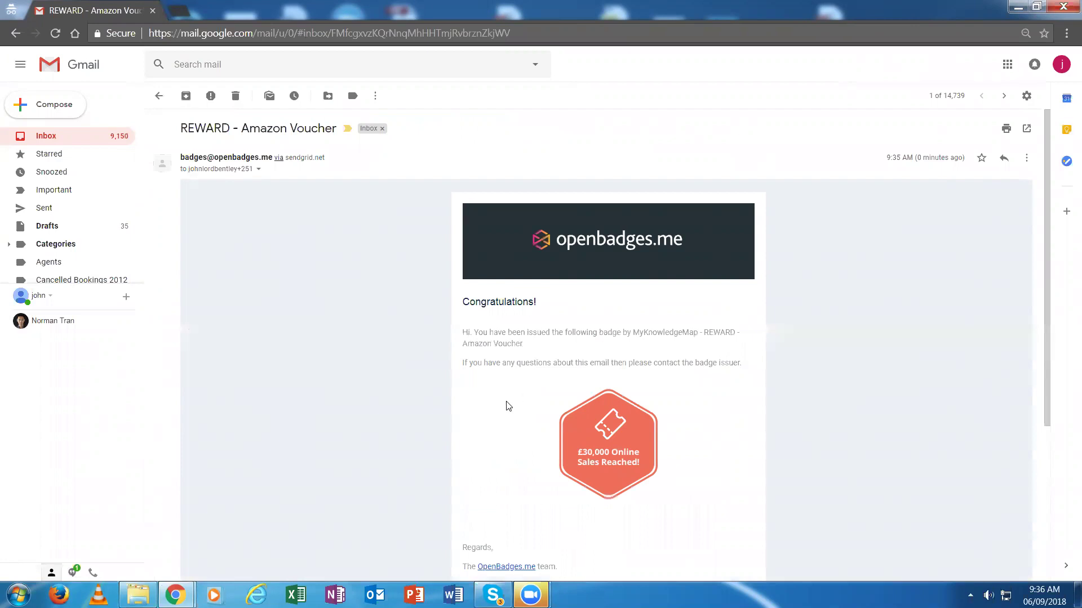
pyautogui.scroll(-2, 500, 411)
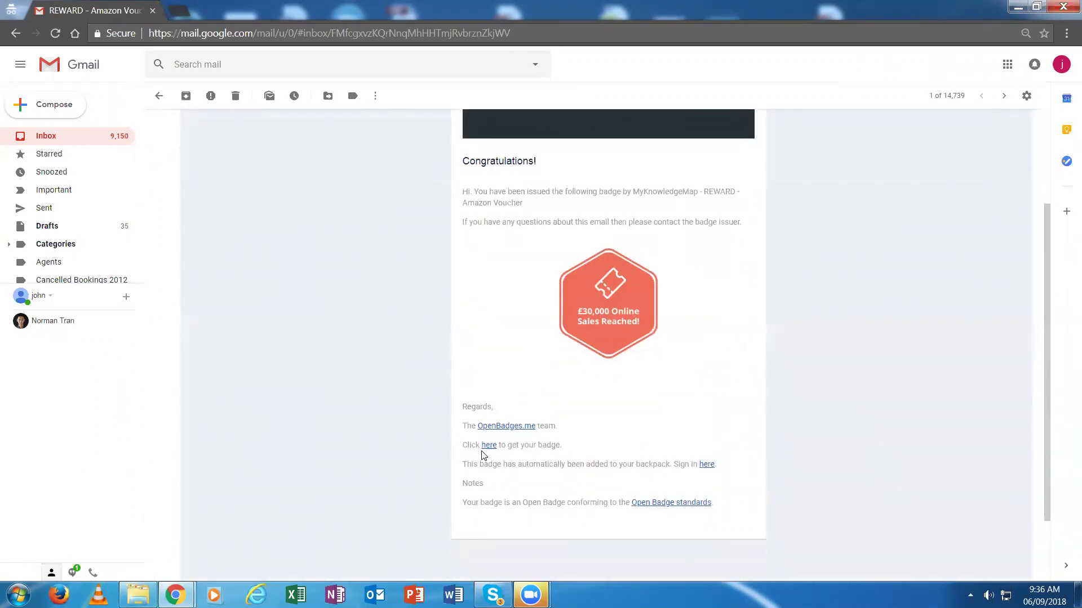
pyautogui.click(489, 445)
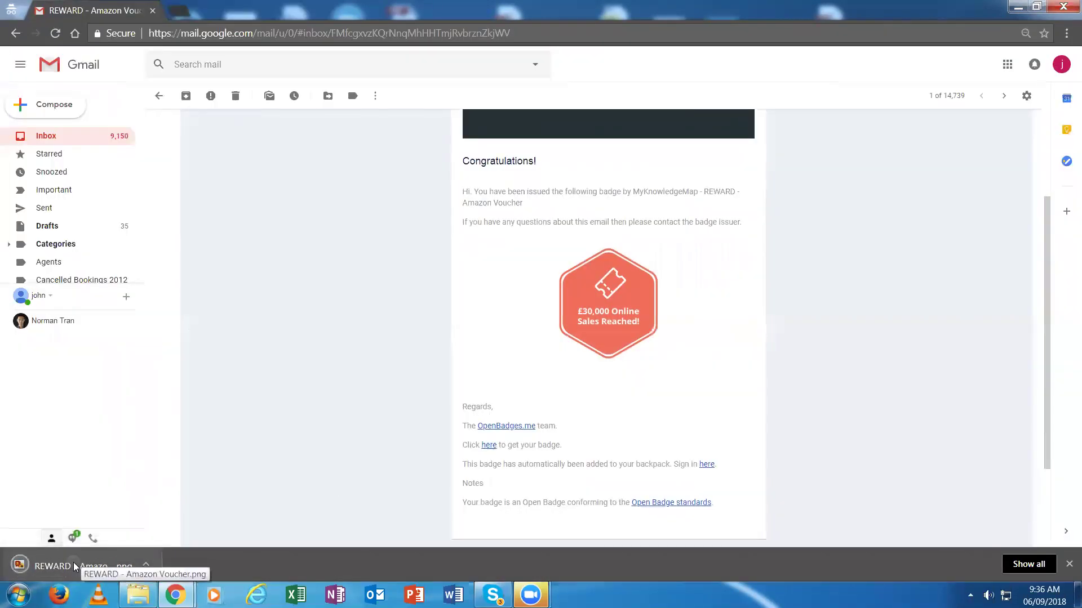
# Open the downloaded badge PNG and copy it via File > Copy, then bring up the Openbadges.me folder
pyautogui.click(78, 564)
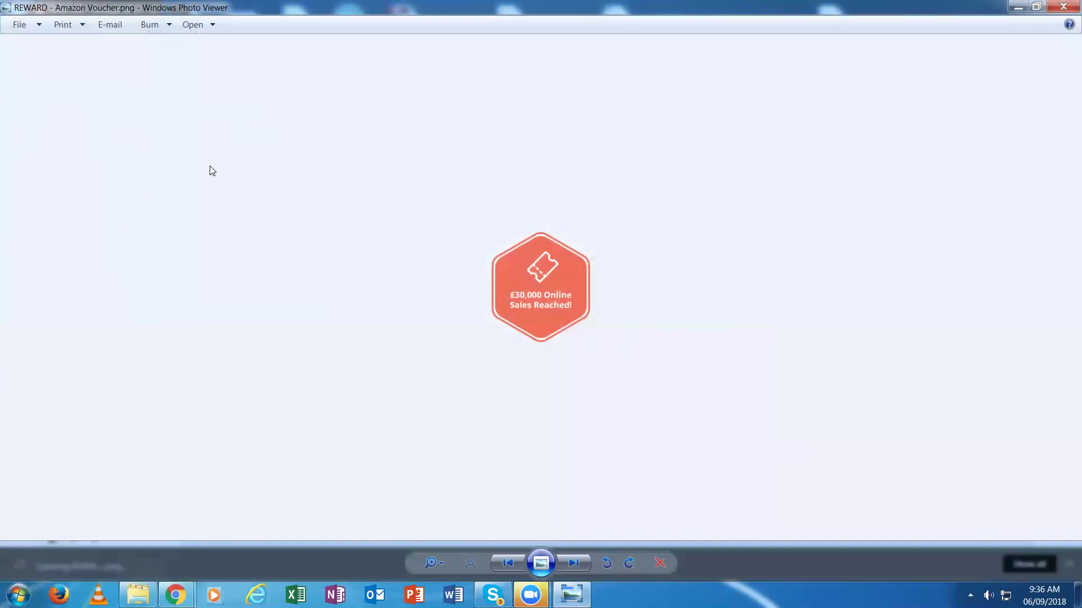
pyautogui.click(23, 25)
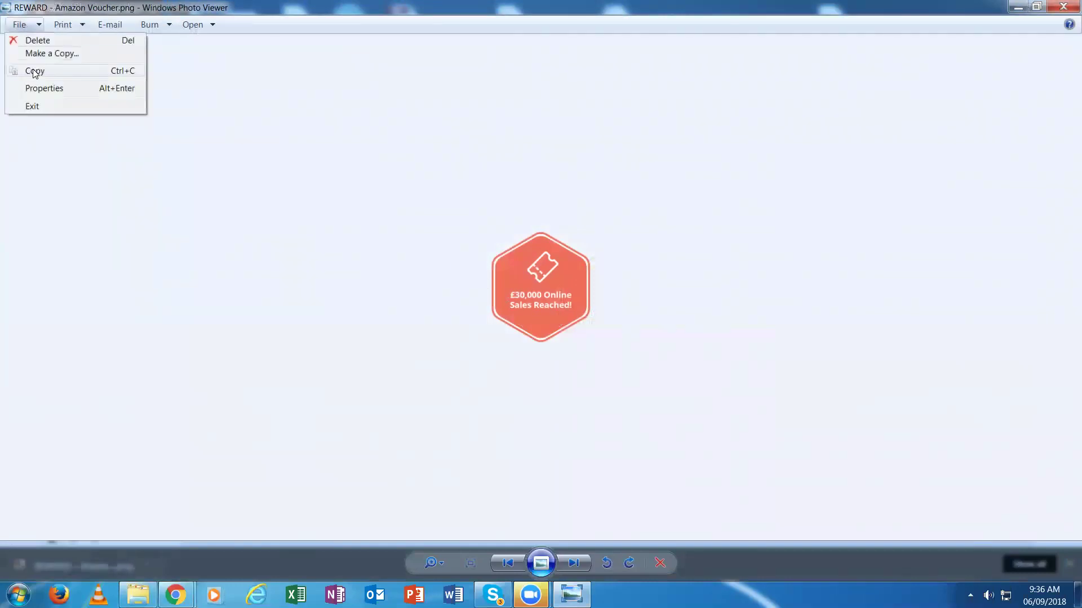
pyautogui.click(34, 71)
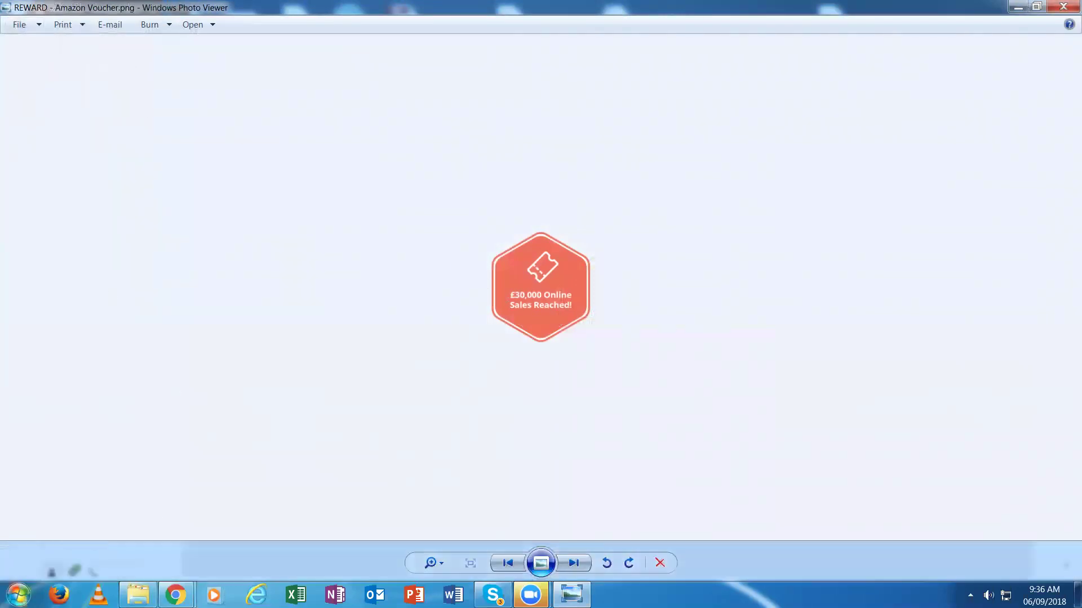
pyautogui.click(138, 595)
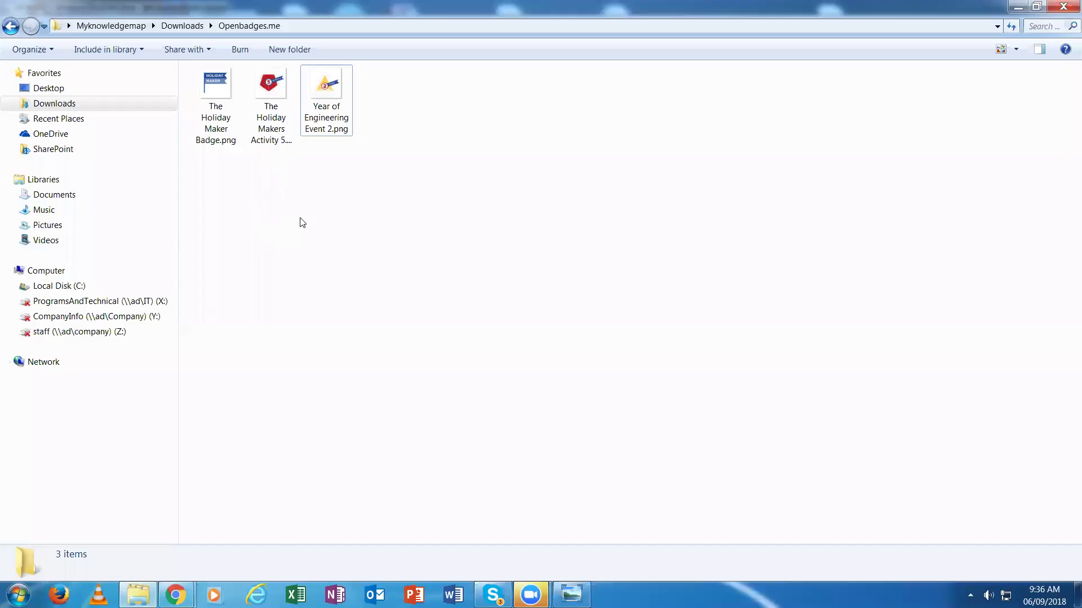
# Paste the copied badge image into the Openbadges.me downloads folder
pyautogui.rightClick(301, 219)
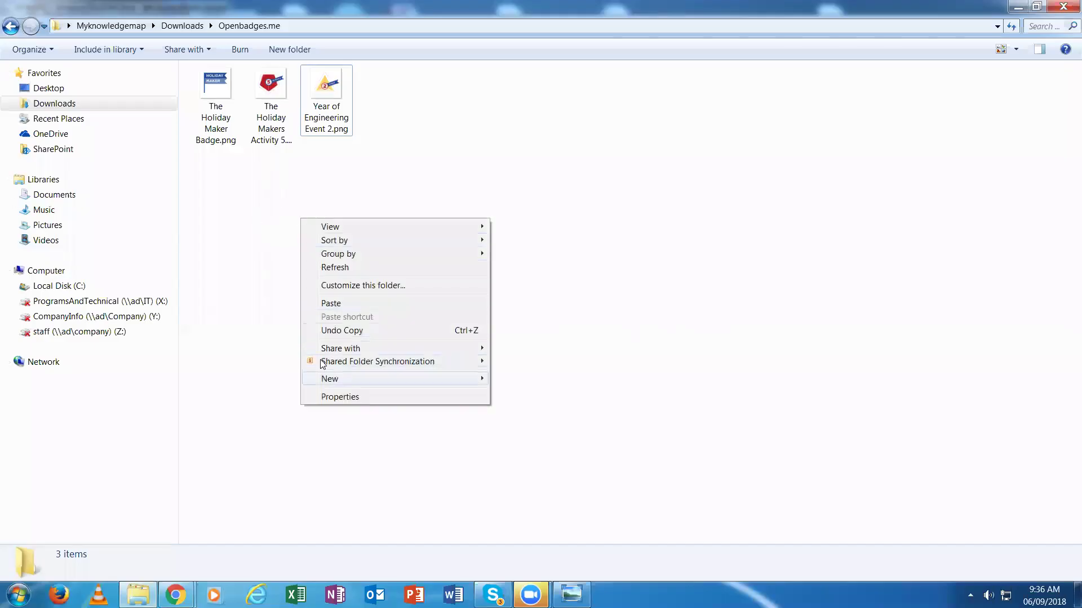
pyautogui.click(336, 303)
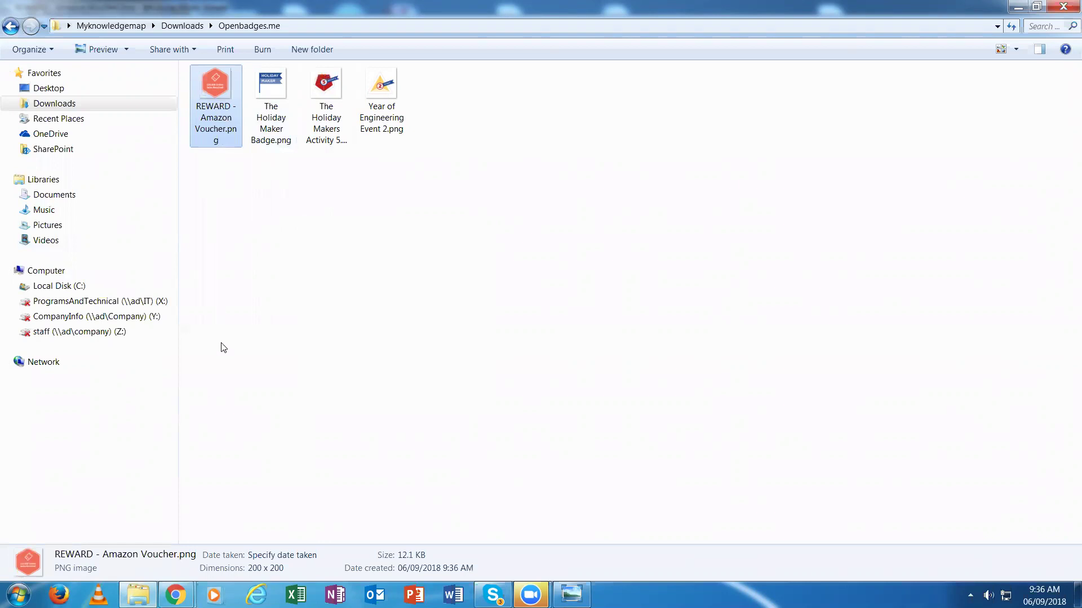
# On the openbadges.me sign-in page, enter the recipient's e-mail address and password
pyautogui.moveTo(175, 594)
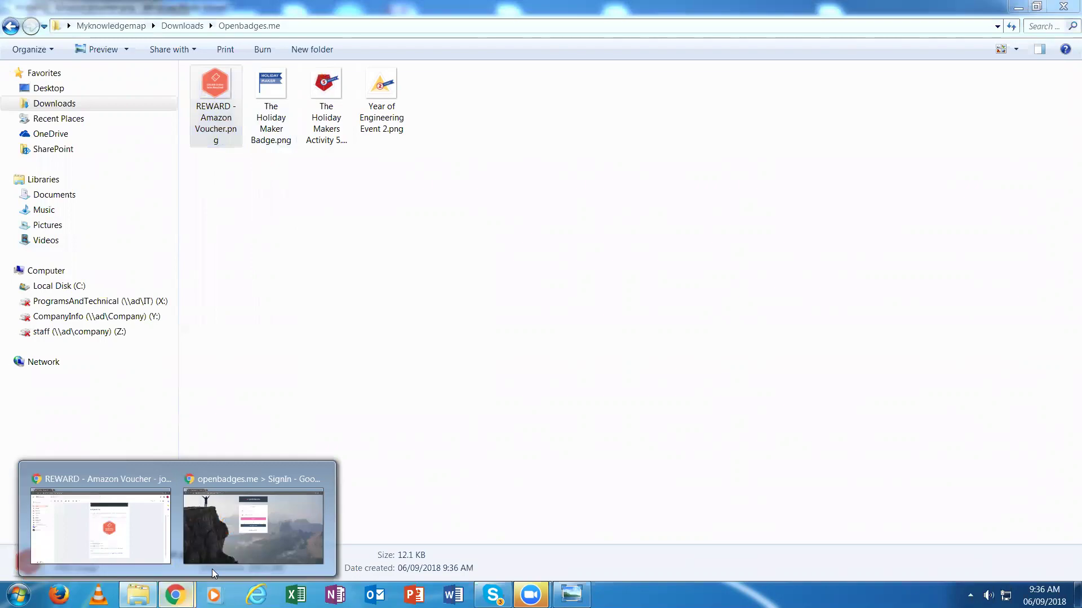
pyautogui.click(254, 517)
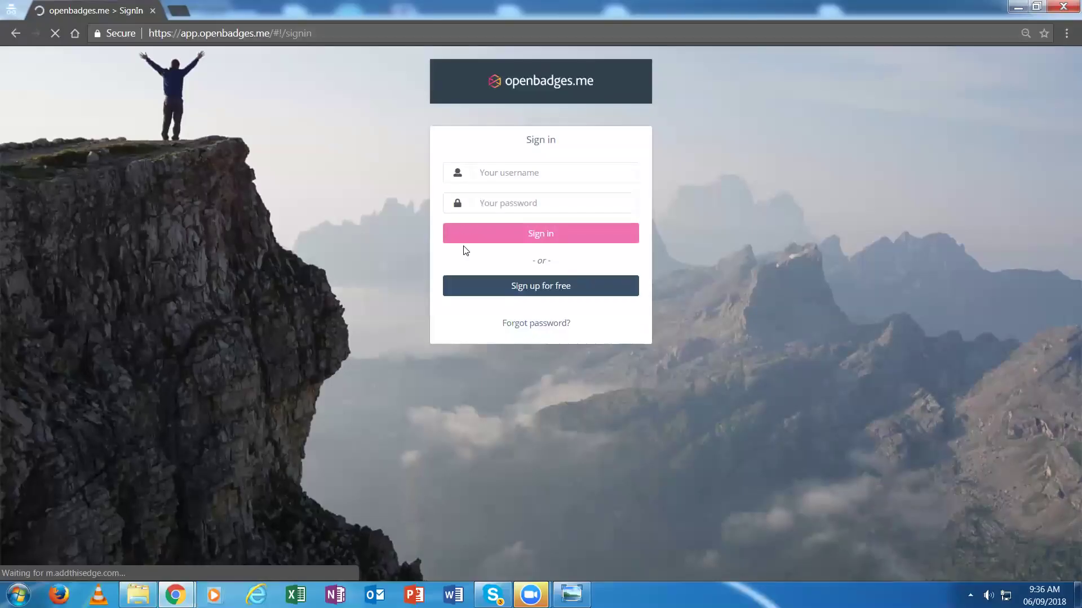
pyautogui.click(487, 173)
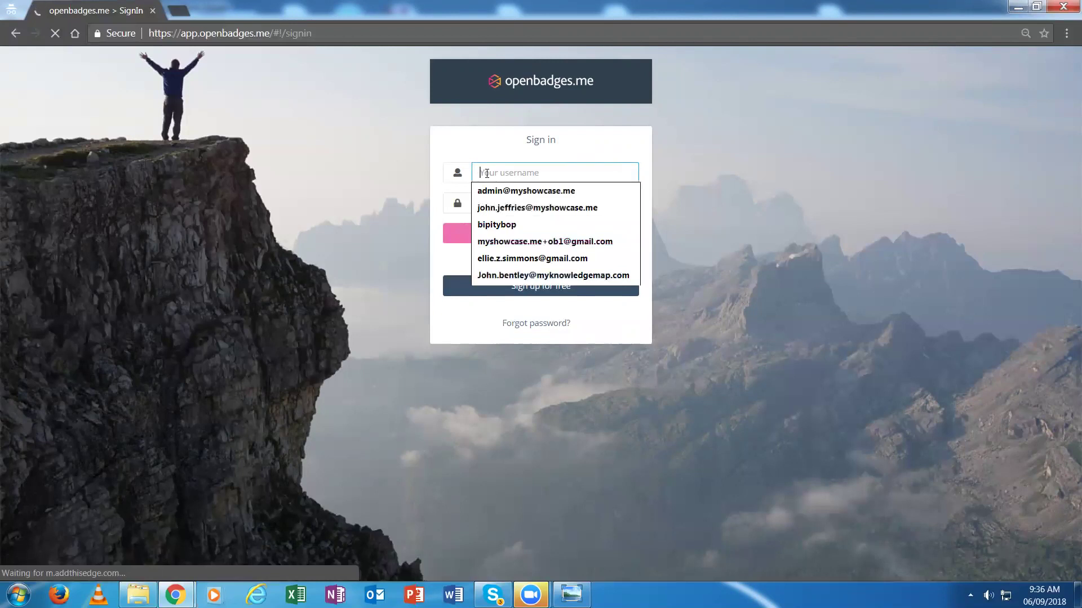
pyautogui.click(535, 275)
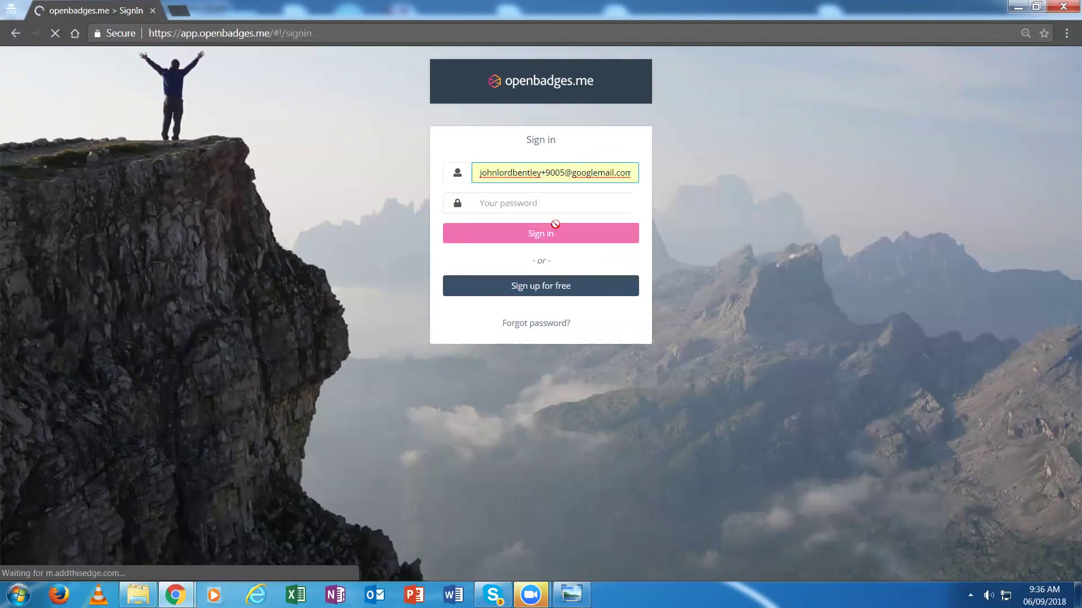
pyautogui.click(566, 172)
pyautogui.press('BackSpace')
pyautogui.press('BackSpace')
pyautogui.press('BackSpace')
pyautogui.press('BackSpace')
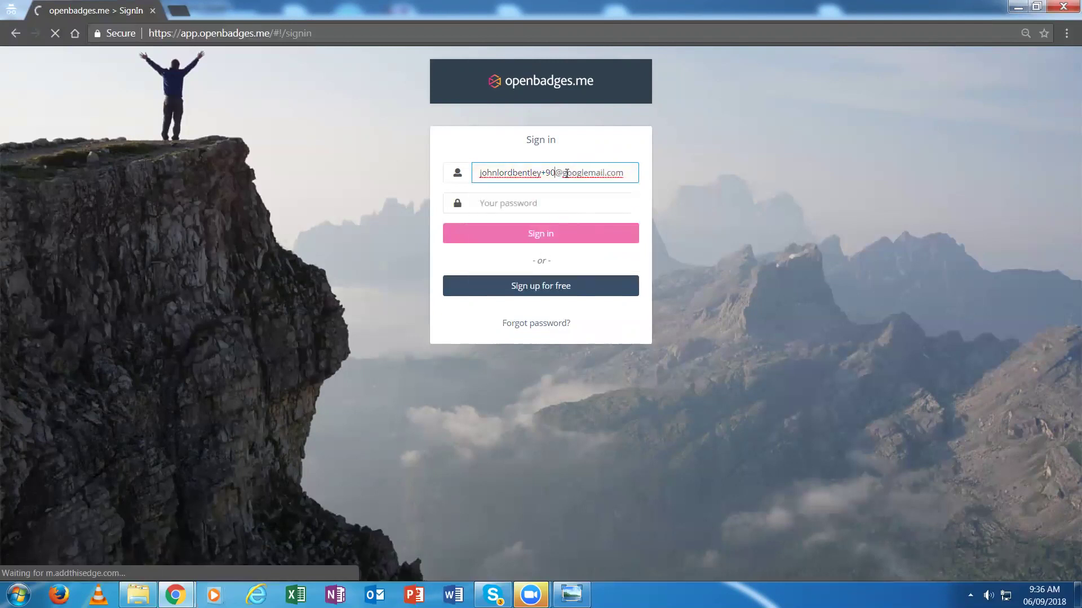
pyautogui.click(534, 202)
pyautogui.write('********')
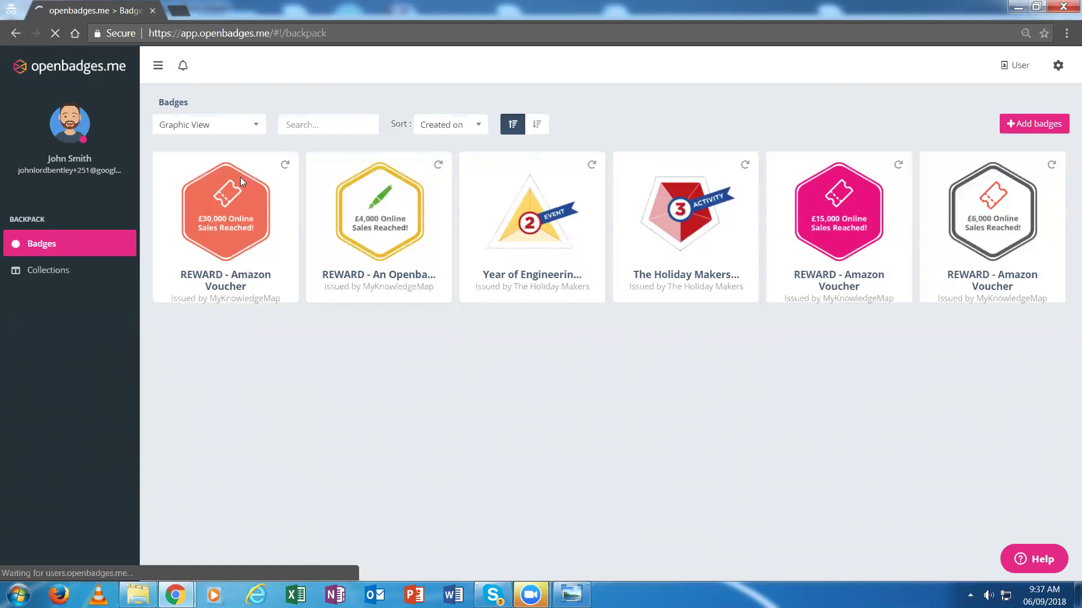
# Switch the backpack to Detailed view and check the £30,000 badge's Issuer, Criteria and Other details
pyautogui.click(226, 129)
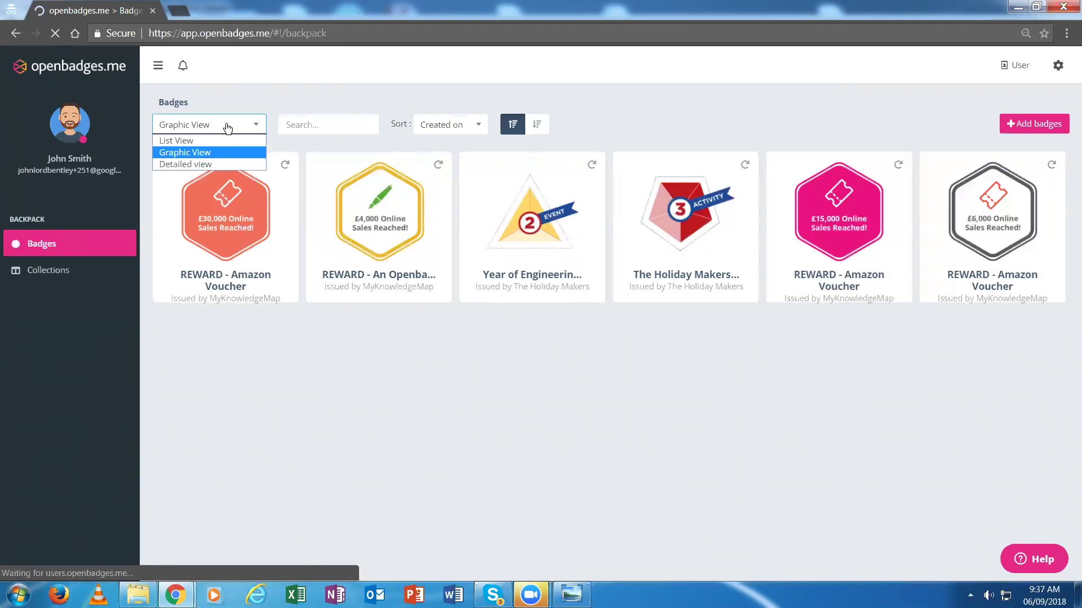
pyautogui.click(192, 164)
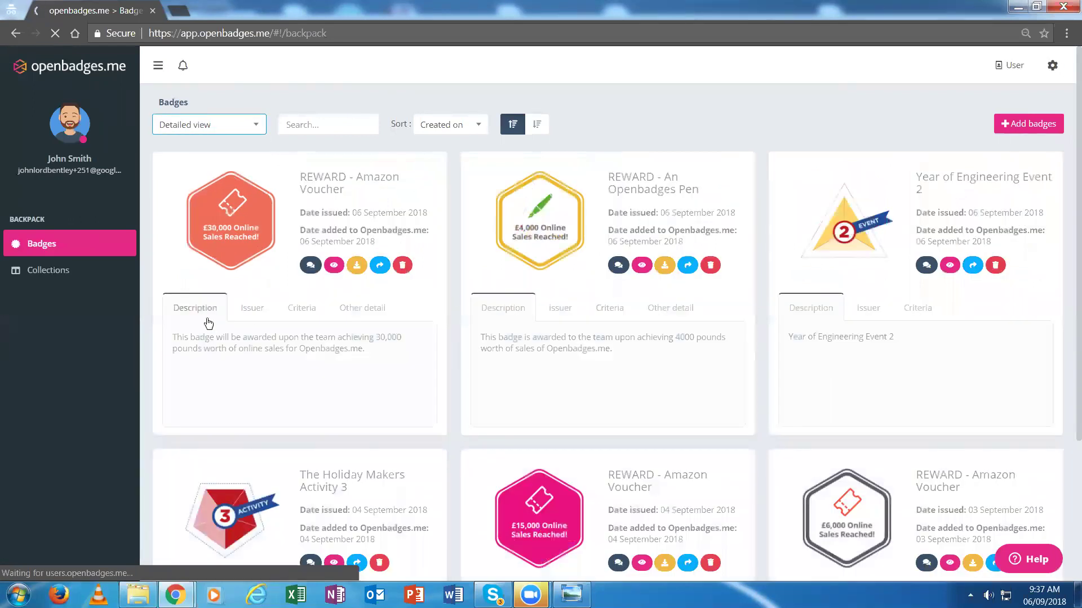
pyautogui.click(252, 313)
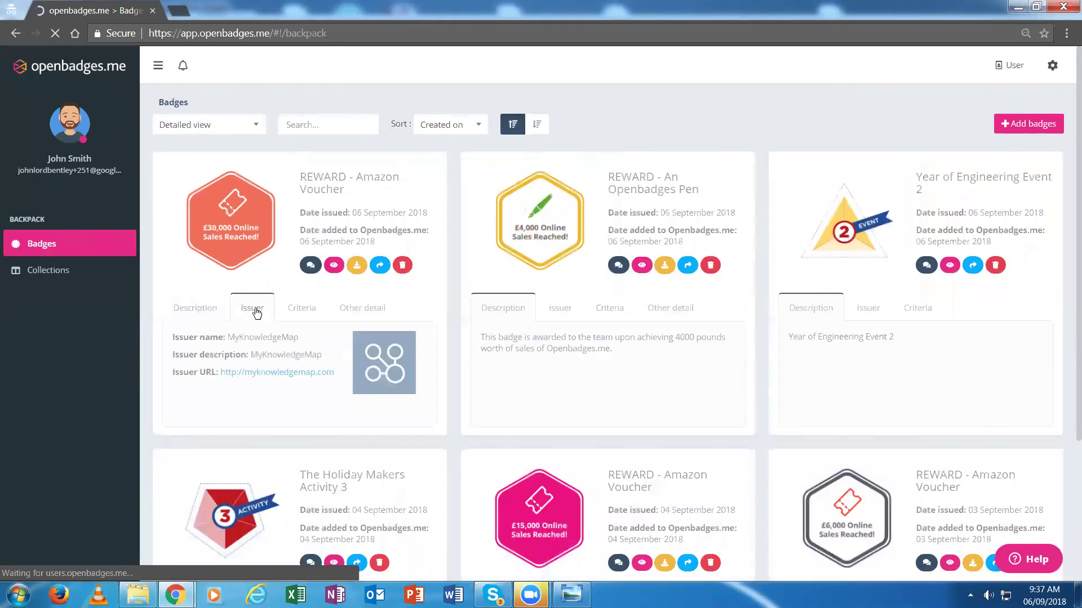
pyautogui.click(297, 312)
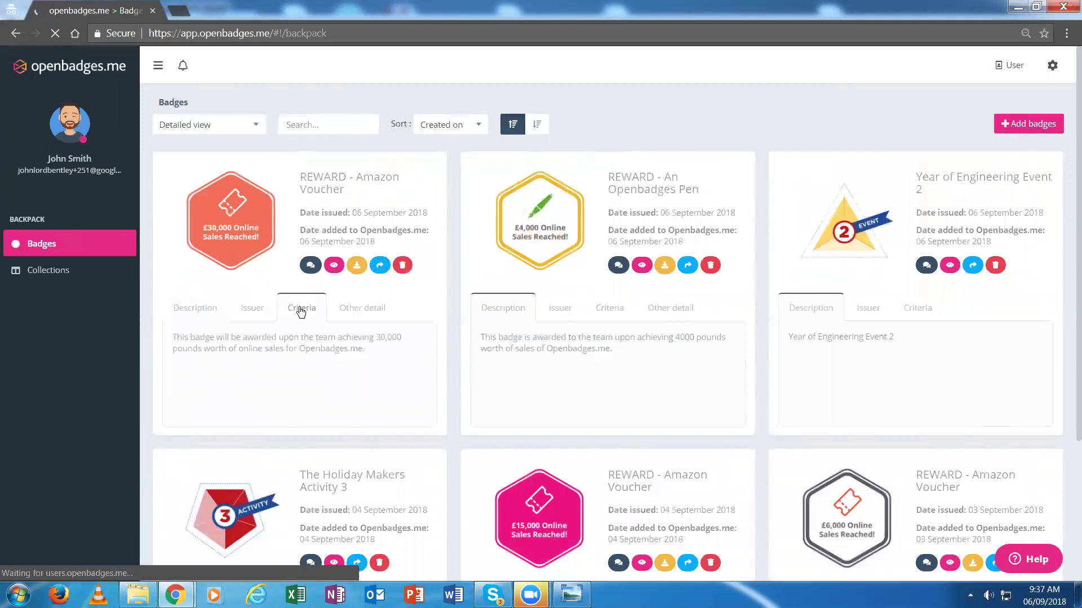
pyautogui.click(355, 314)
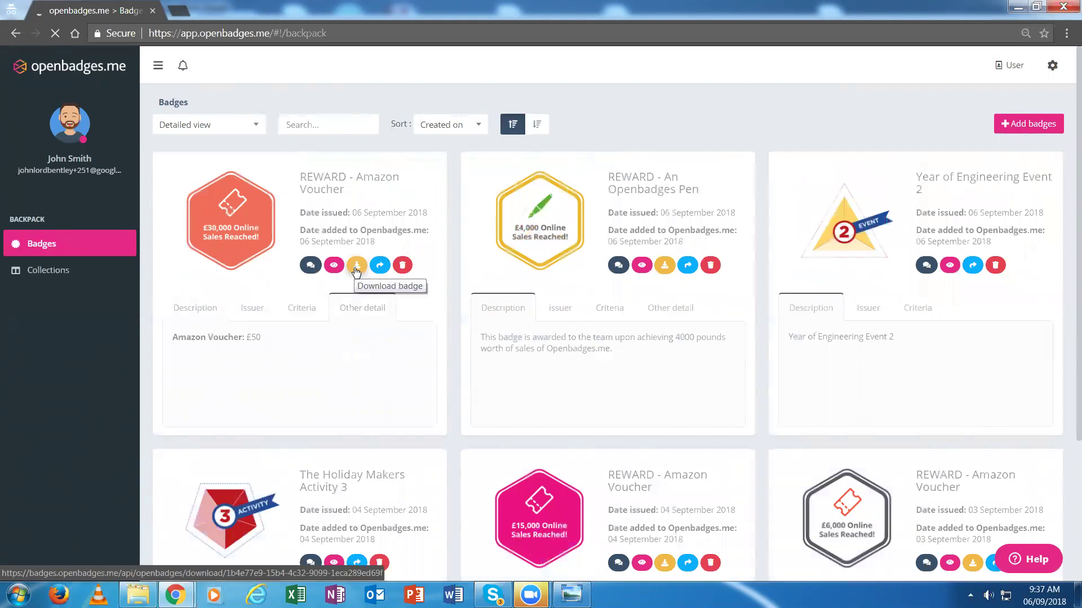
pyautogui.click(380, 265)
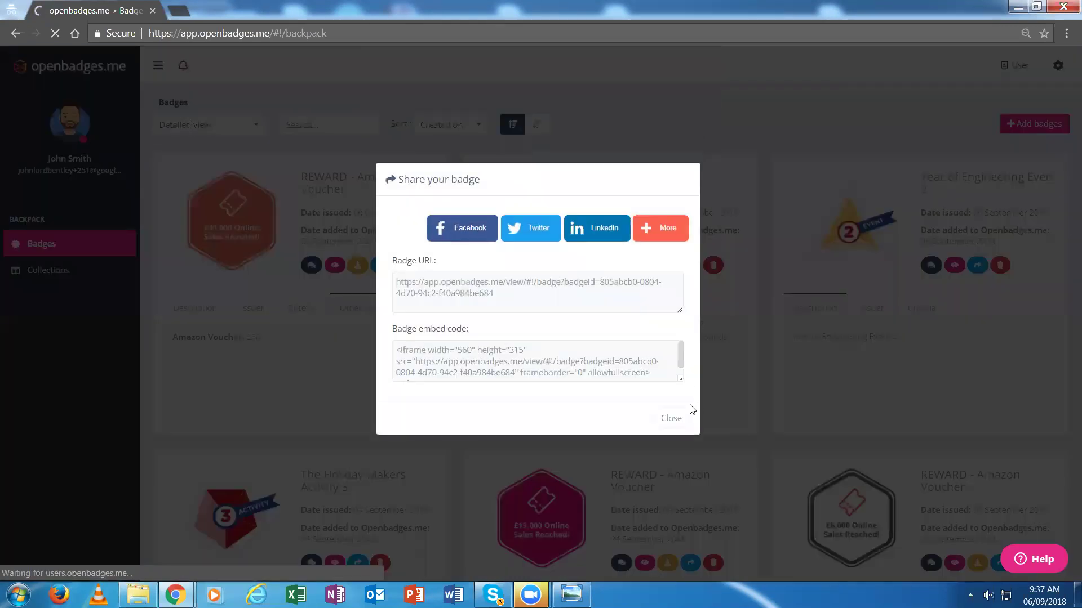
pyautogui.click(671, 419)
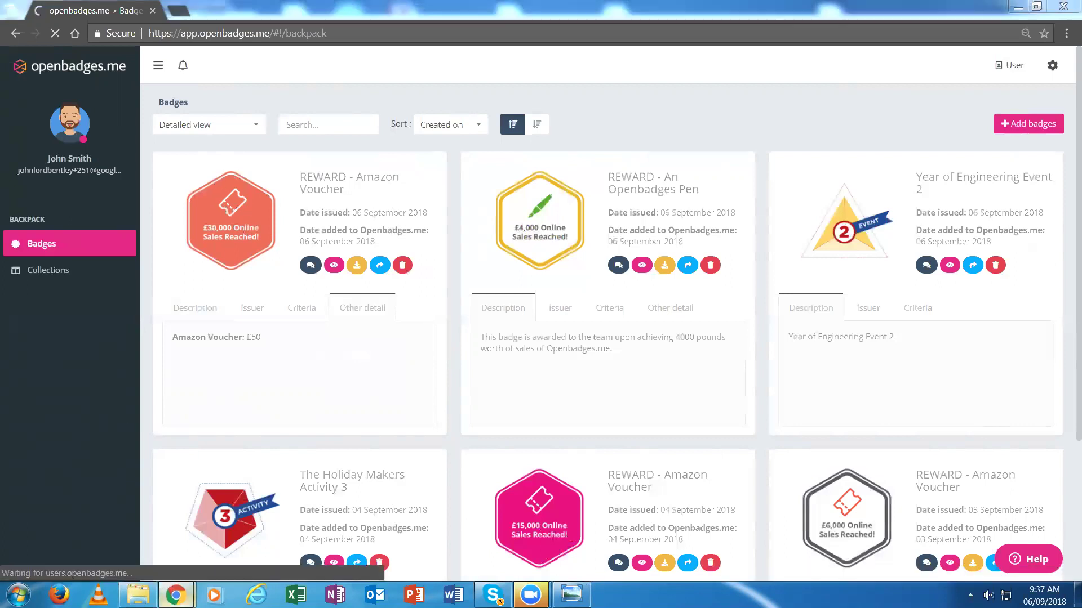
# Bring the Gmail window with the £30,000 Online Sales badge e-mail back to the front
pyautogui.moveTo(175, 594)
pyautogui.click(136, 548)
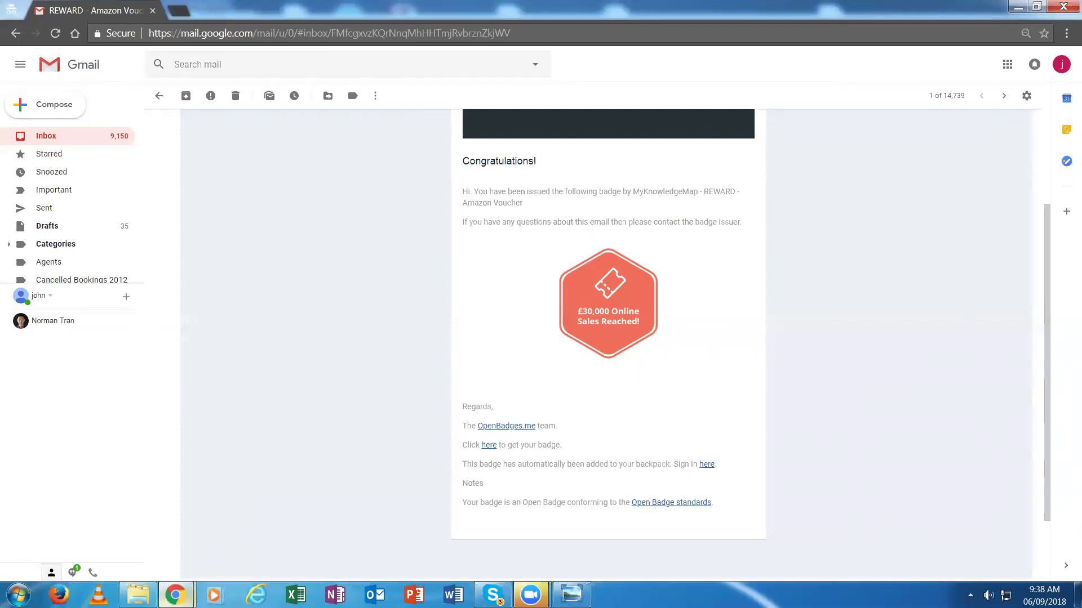
# Return to the openbadges.me backpack and switch its layout to Graphic View tiles
pyautogui.click(138, 595)
pyautogui.moveTo(175, 595)
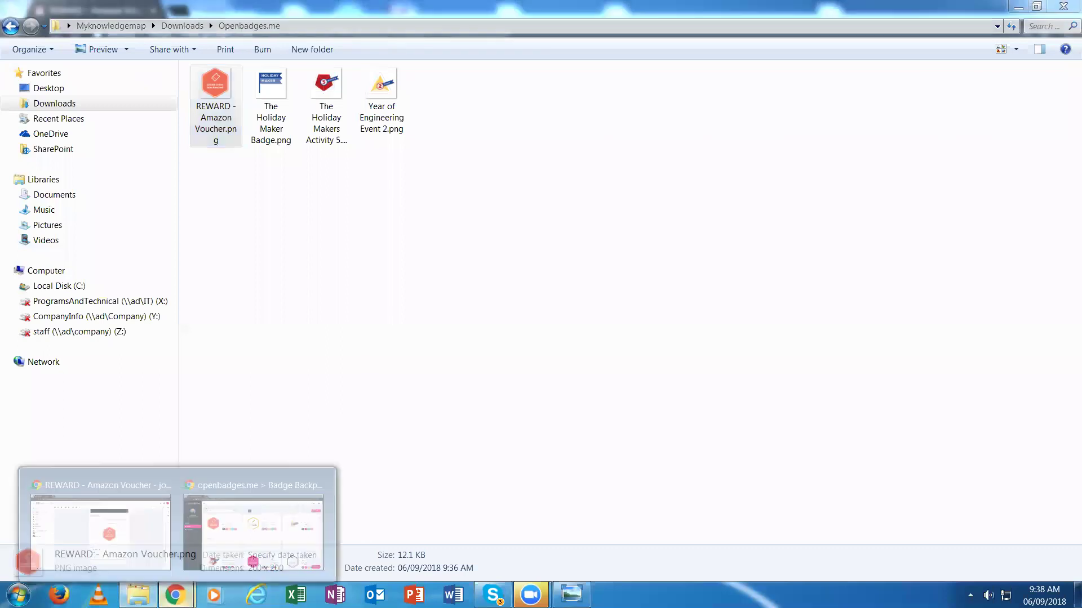
pyautogui.click(253, 519)
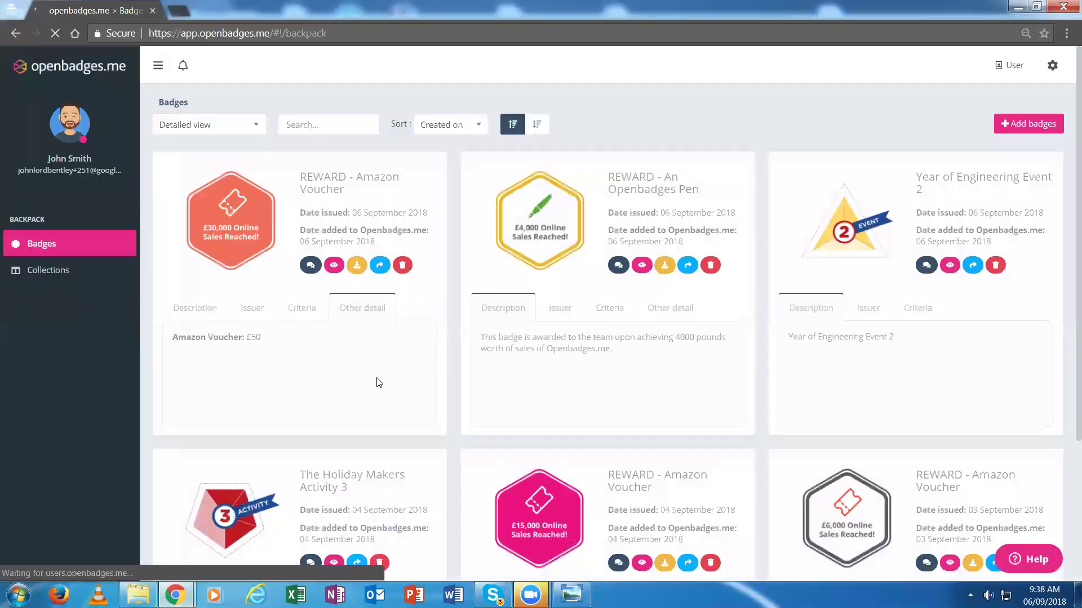
pyautogui.click(247, 125)
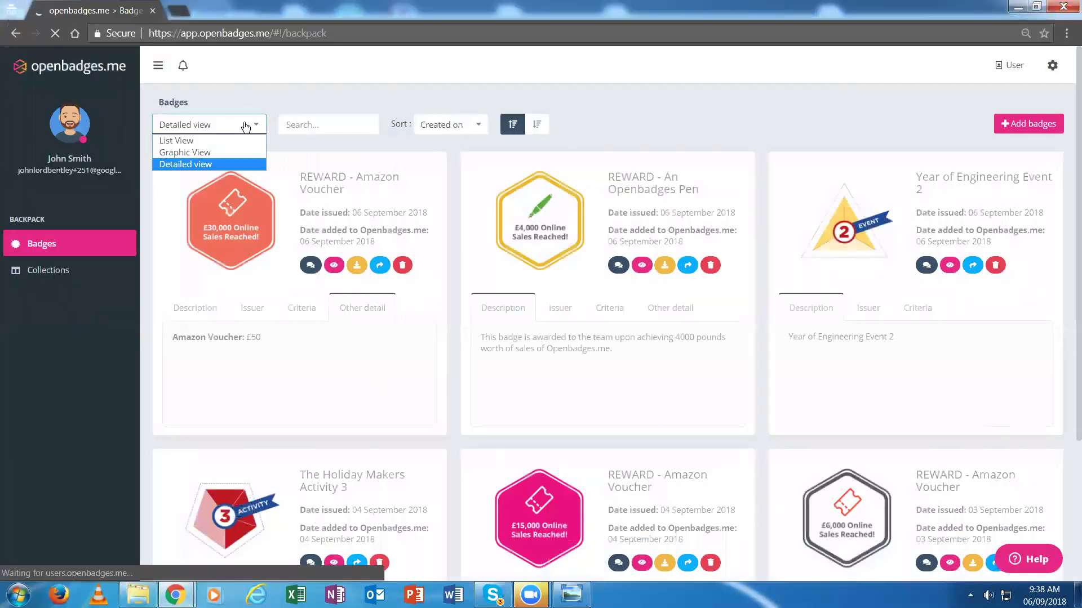
pyautogui.click(201, 152)
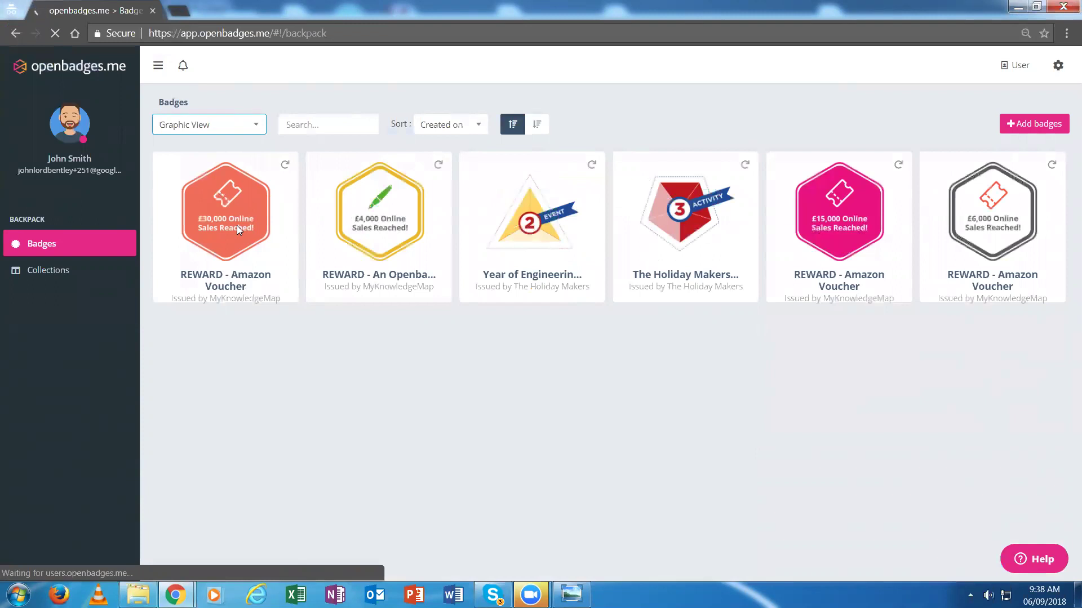
# Upload 'The Holiday Maker Badge.png' into the backpack as 1 new badge
pyautogui.click(1031, 125)
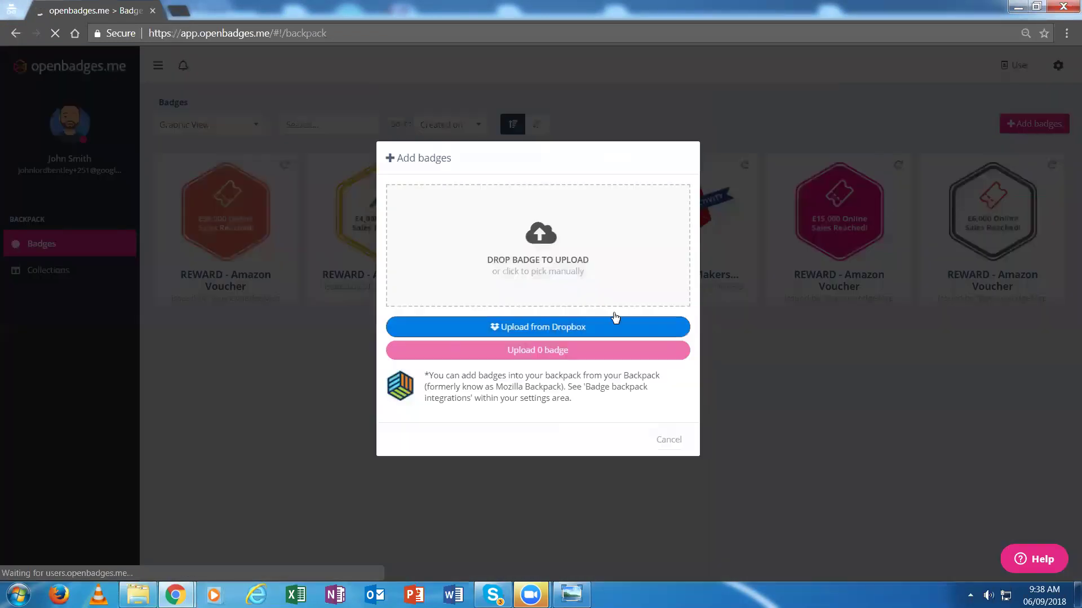
pyautogui.click(547, 350)
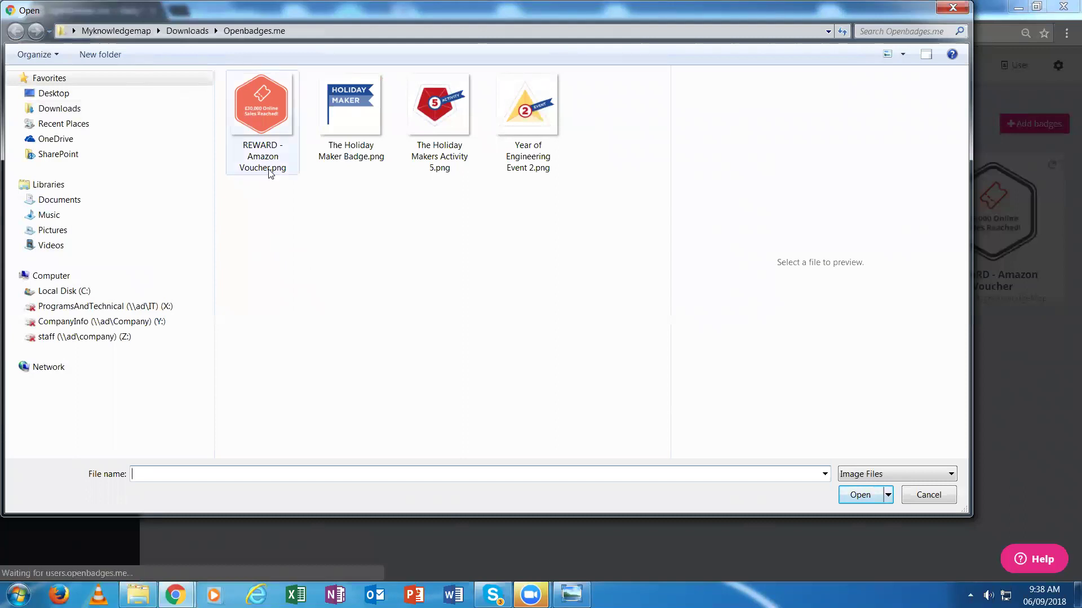
pyautogui.click(352, 141)
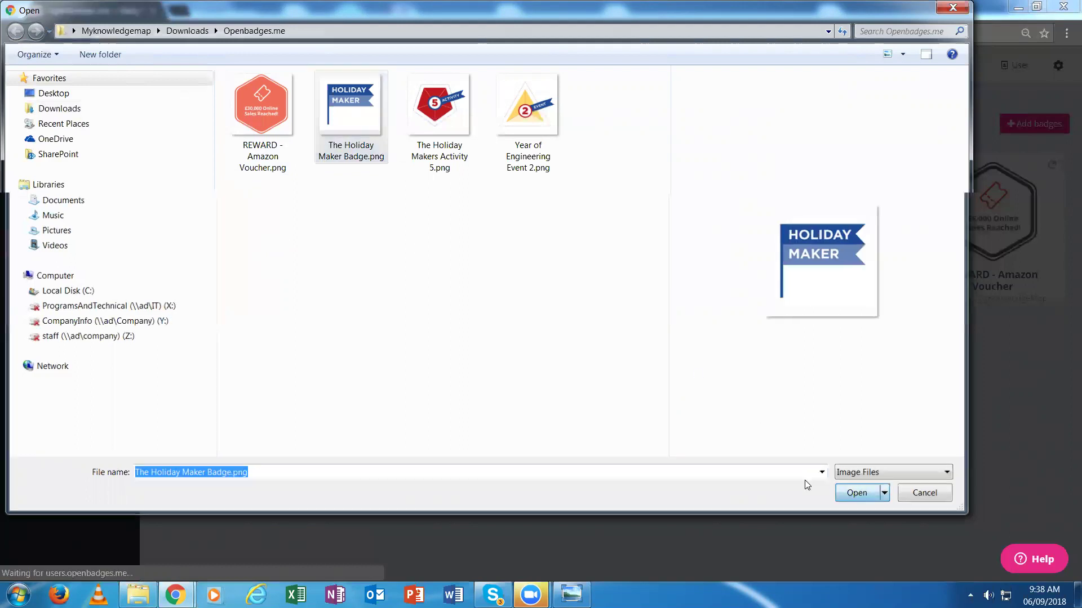
pyautogui.click(857, 493)
pyautogui.click(517, 339)
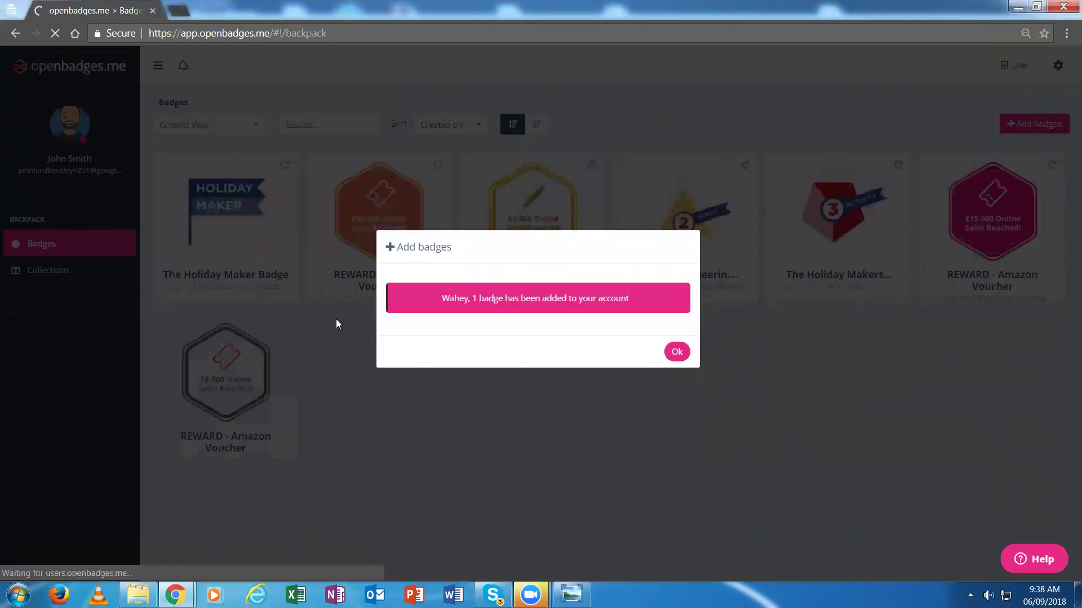
# Dismiss the confirmation, flip The Holiday Maker card, and switch to Detailed view
pyautogui.click(677, 352)
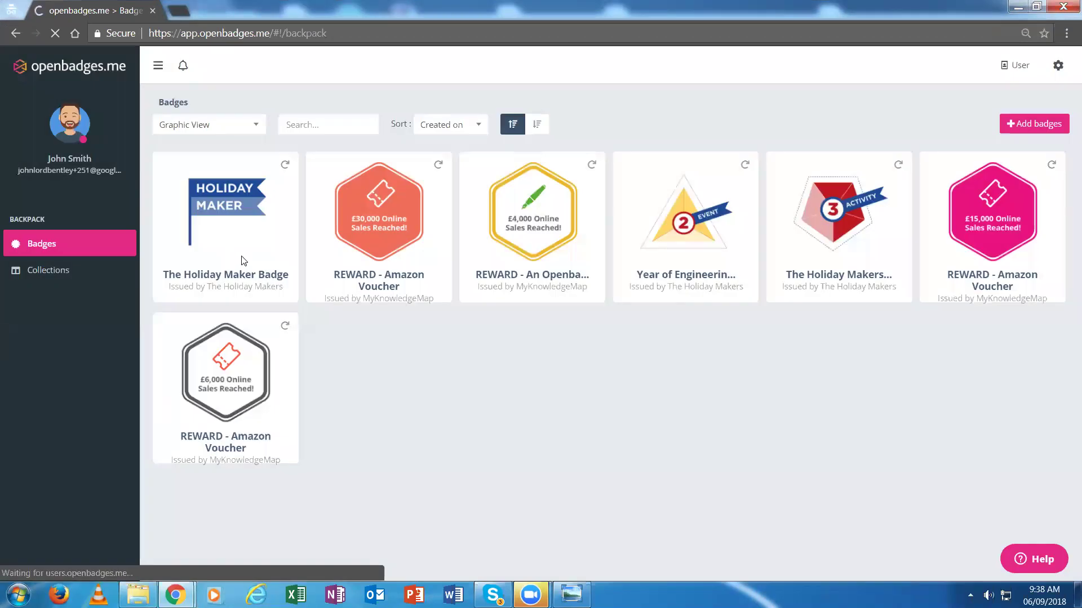
pyautogui.click(285, 165)
pyautogui.click(220, 125)
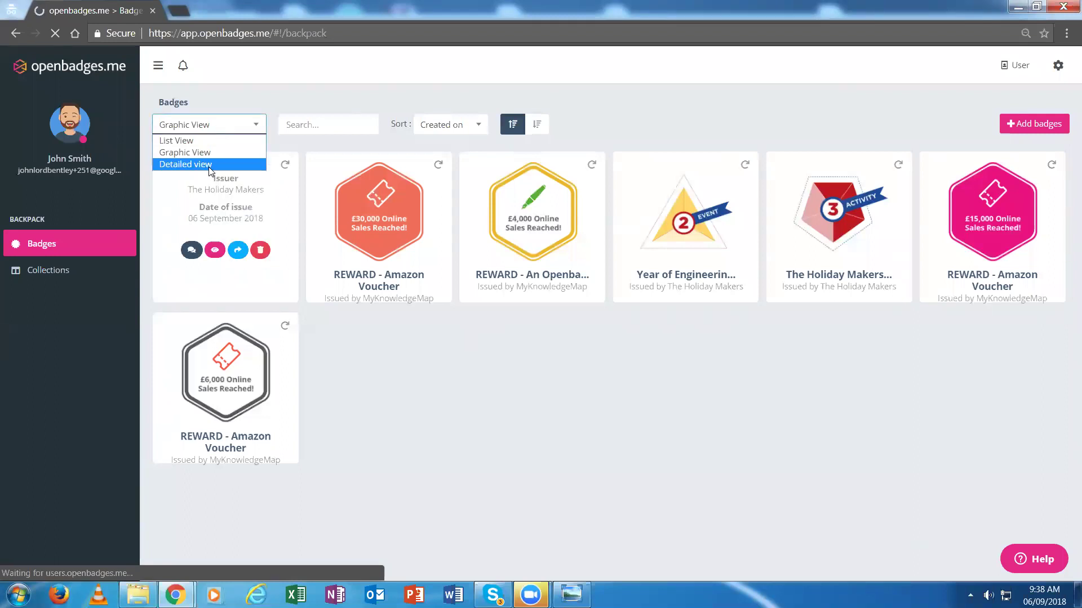
pyautogui.click(204, 164)
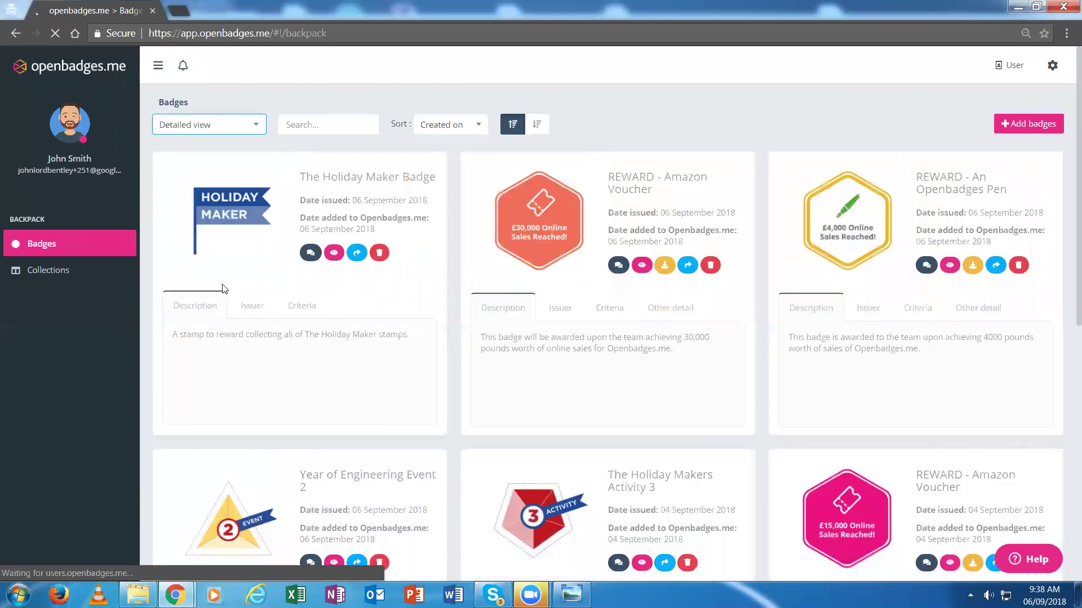
# Review The Holiday Maker badge's Issuer and Criteria, then return to Graphic View
pyautogui.click(249, 314)
pyautogui.click(311, 307)
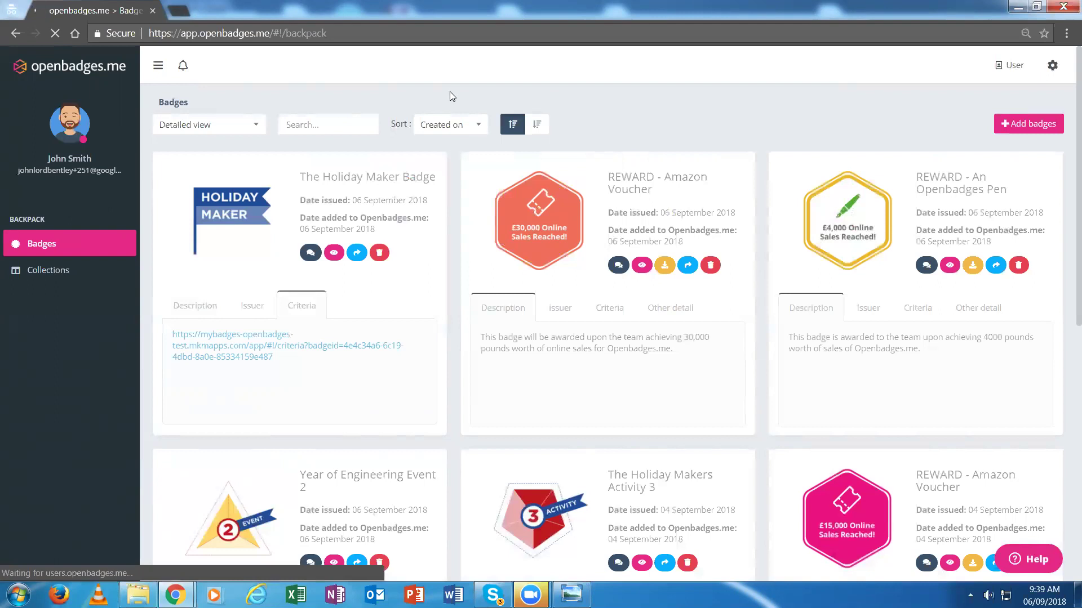
pyautogui.click(242, 126)
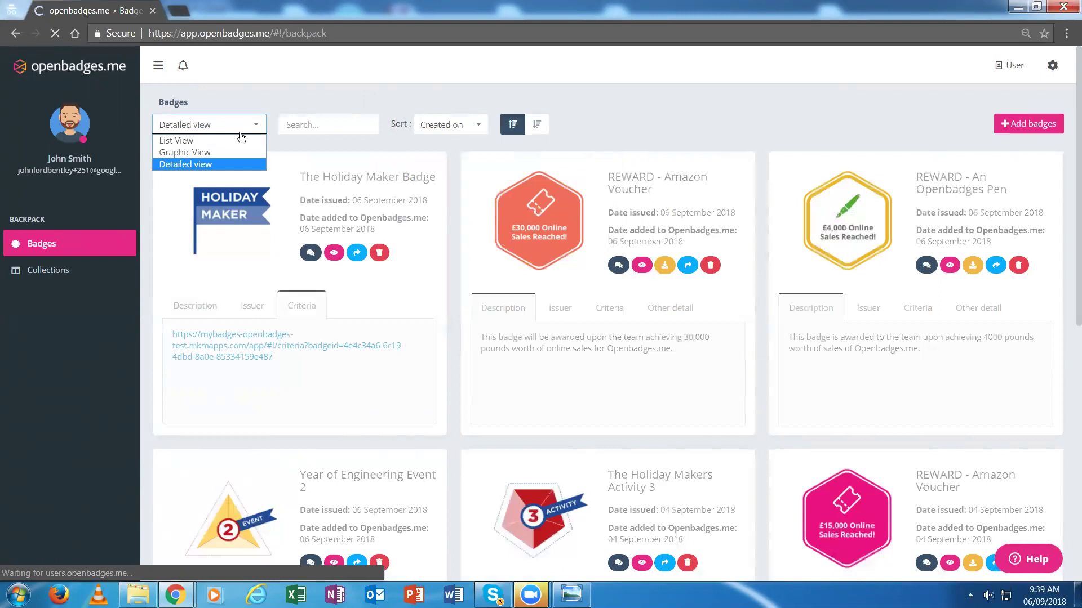
pyautogui.click(206, 153)
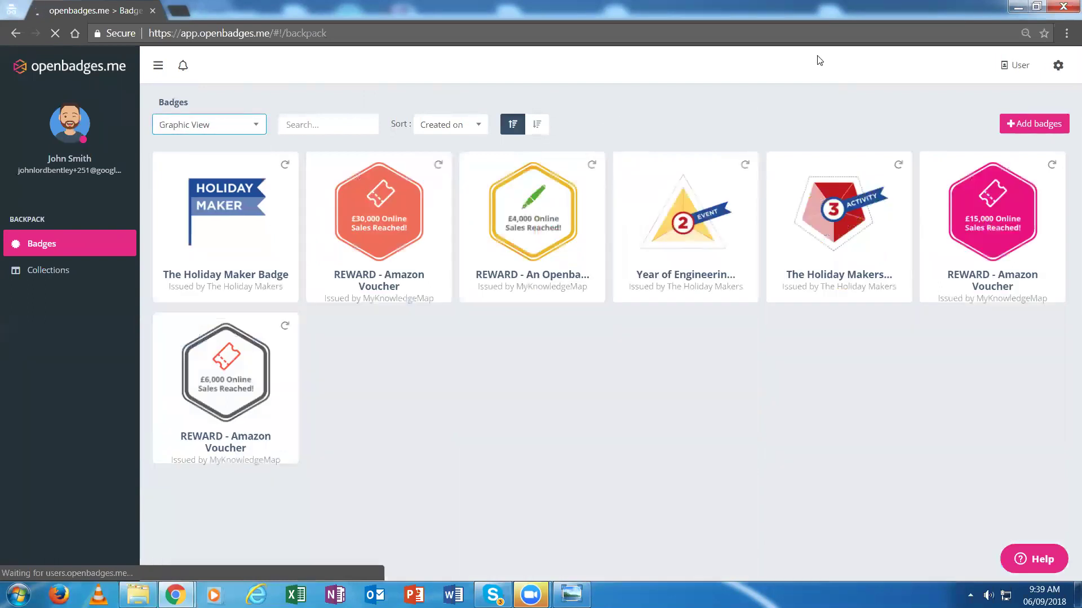